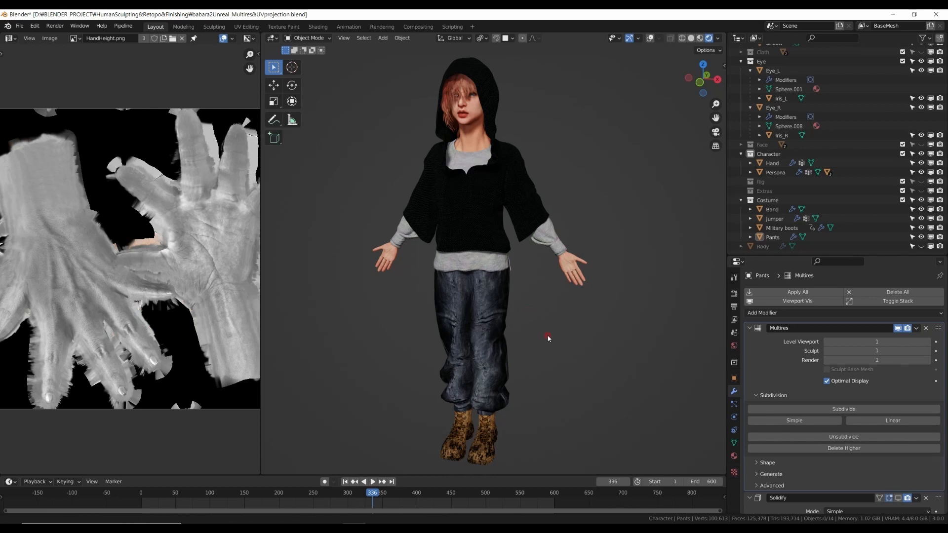
Select the character's hand mesh and examine the model alongside the full HandHeight.png texture.
{"action": "middle_click_drag", "start_coordinate": [547, 335], "coordinate": [522, 313], "text": "shift"}
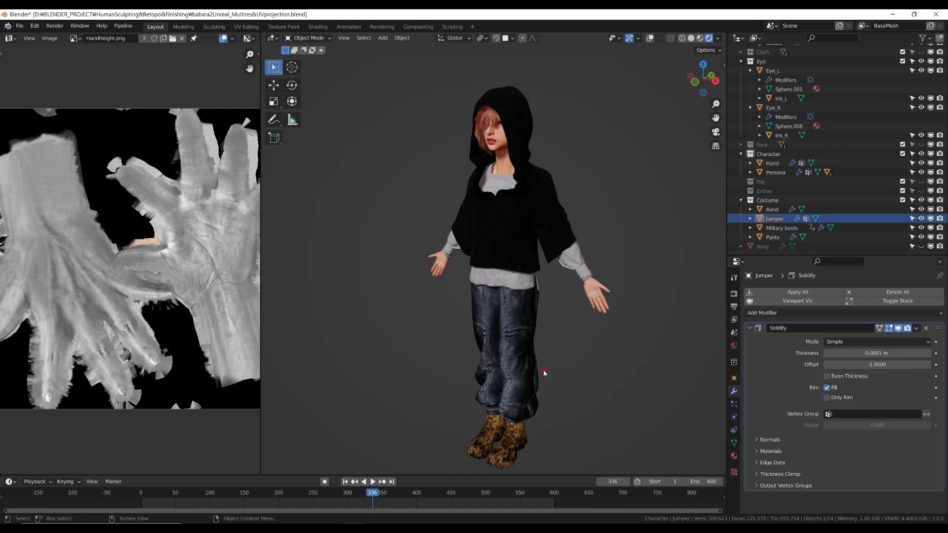
{"action": "middle_click_drag", "start_coordinate": [560, 360], "coordinate": [545, 340], "text": "shift"}
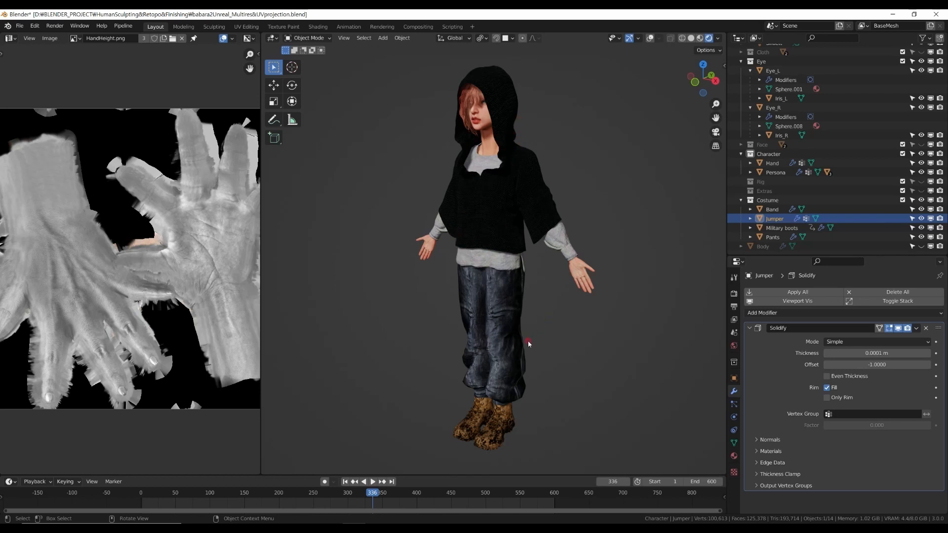
{"action": "middle_click_drag", "start_coordinate": [497, 341], "coordinate": [523, 329]}
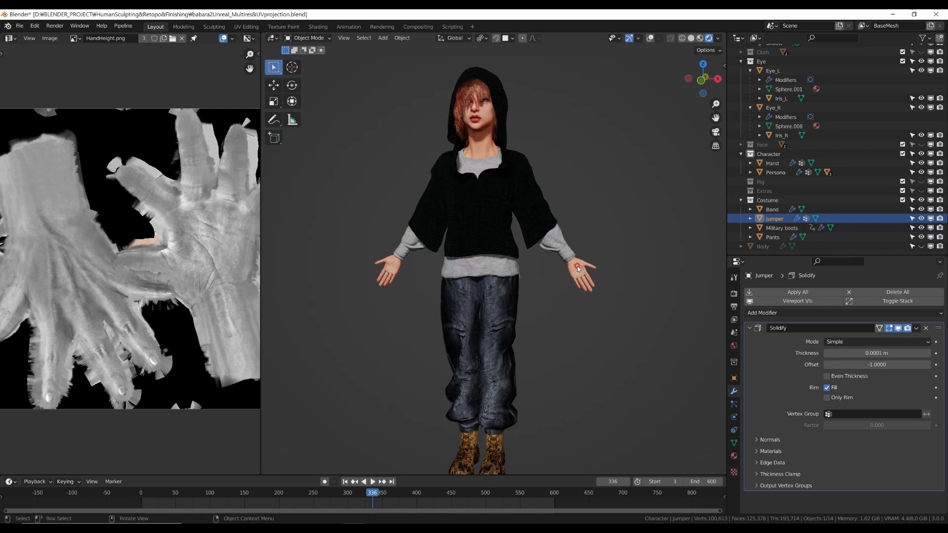
{"action": "left_click", "coordinate": [527, 375]}
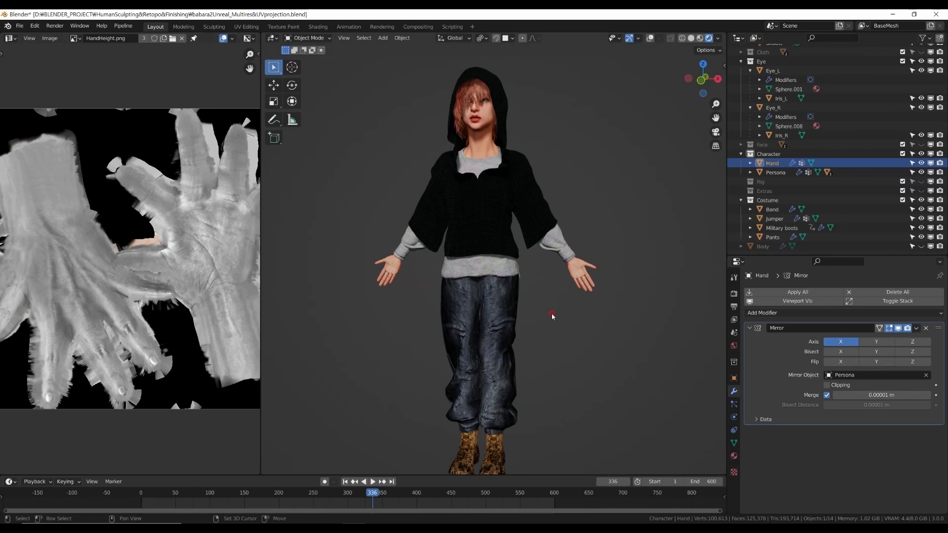
{"action": "middle_click_drag", "start_coordinate": [552, 316], "coordinate": [585, 271], "text": "shift"}
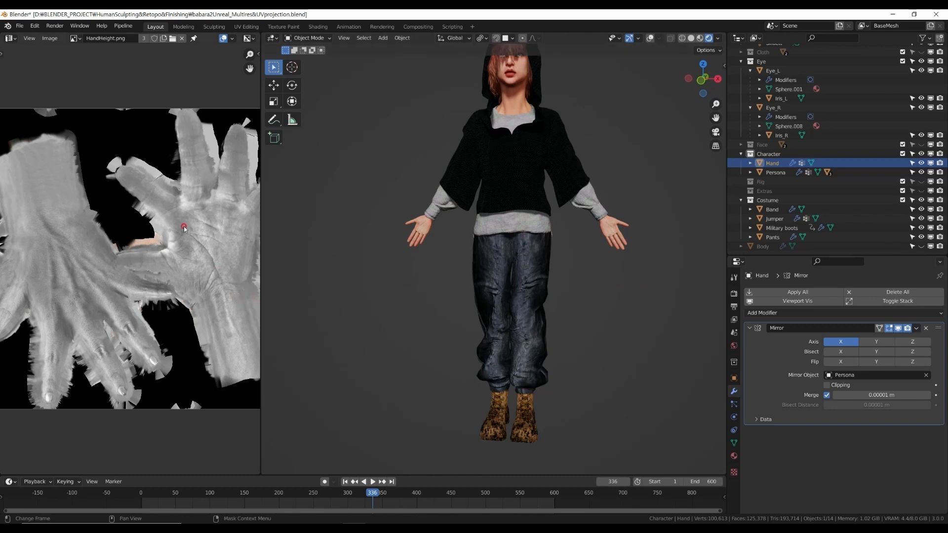
{"action": "key", "text": "Home"}
{"action": "middle_click_drag", "start_coordinate": [194, 285], "coordinate": [208, 268]}
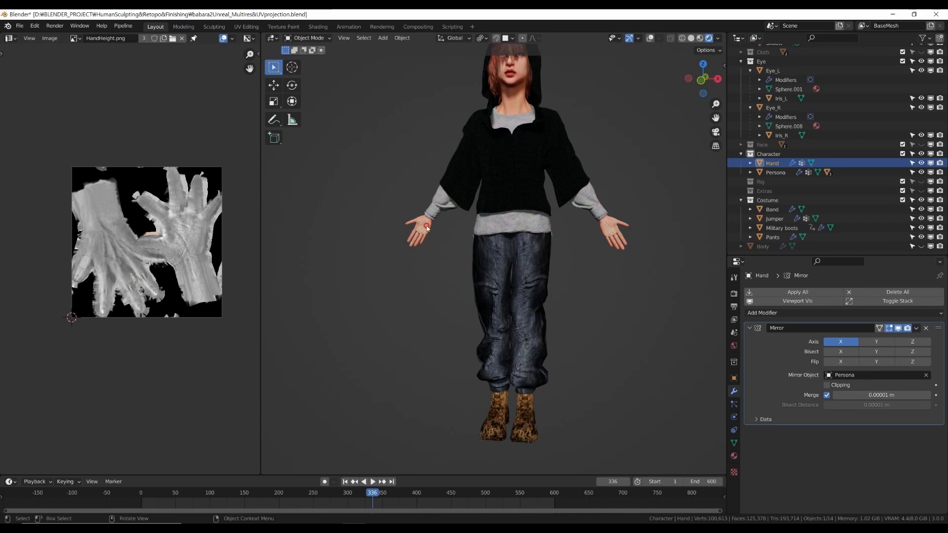
{"action": "middle_click_drag", "start_coordinate": [647, 262], "coordinate": [563, 273]}
{"action": "middle_click_drag", "start_coordinate": [589, 243], "coordinate": [561, 271], "text": "shift"}
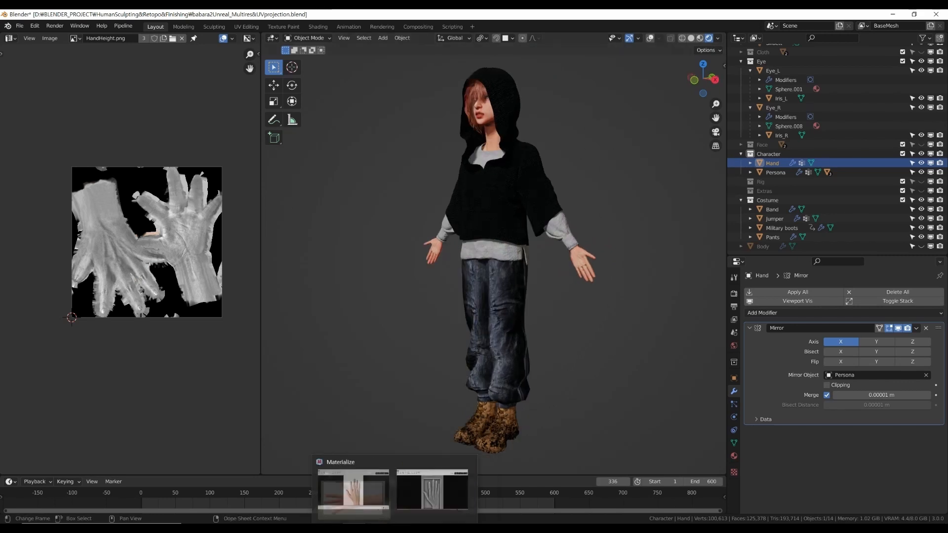
Switch to the Materialize window with the palm photo and reposition it over the Blender workspace.
{"action": "left_click", "coordinate": [377, 530]}
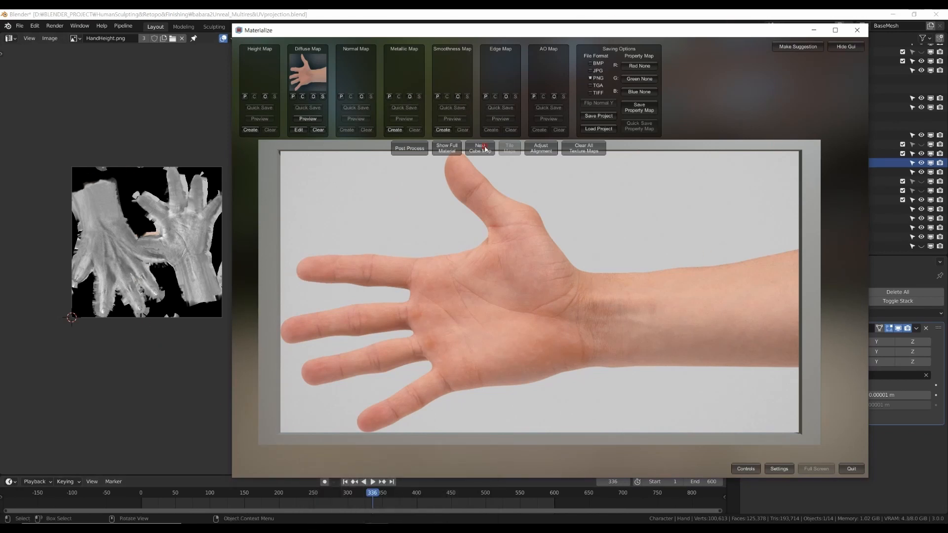
{"action": "left_click_drag", "start_coordinate": [613, 31], "coordinate": [637, 56]}
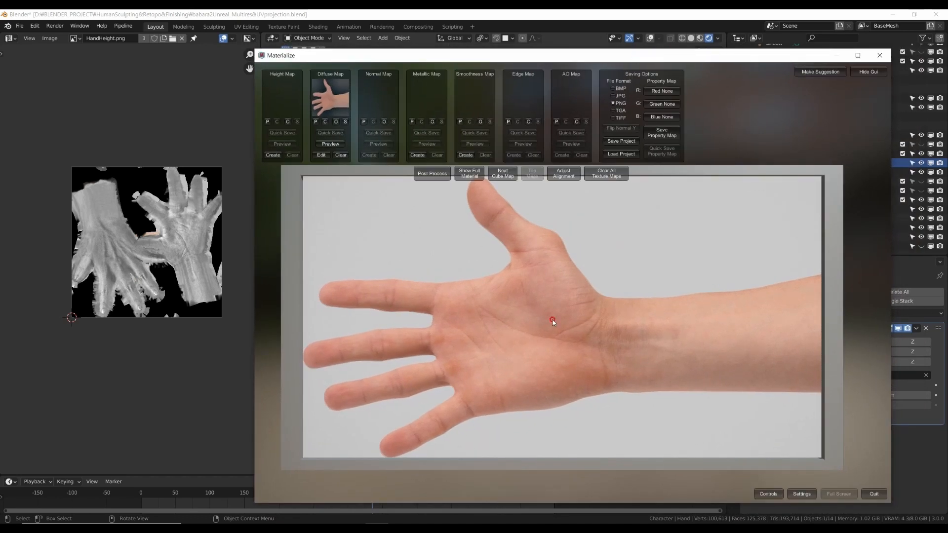
{"action": "left_click", "coordinate": [519, 350]}
{"action": "left_click", "coordinate": [515, 388]}
{"action": "mouse_move", "coordinate": [424, 59]}
{"action": "left_mouse_down"}
{"action": "mouse_move", "coordinate": [379, 64]}
{"action": "mouse_move", "coordinate": [376, 40]}
{"action": "mouse_move", "coordinate": [410, 46]}
{"action": "left_mouse_up"}
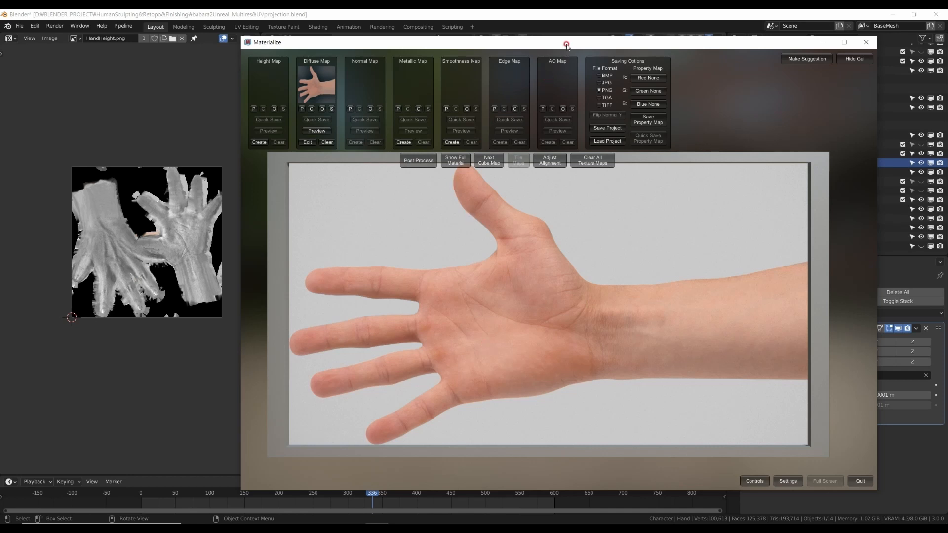
{"action": "left_click_drag", "start_coordinate": [557, 42], "coordinate": [528, 45]}
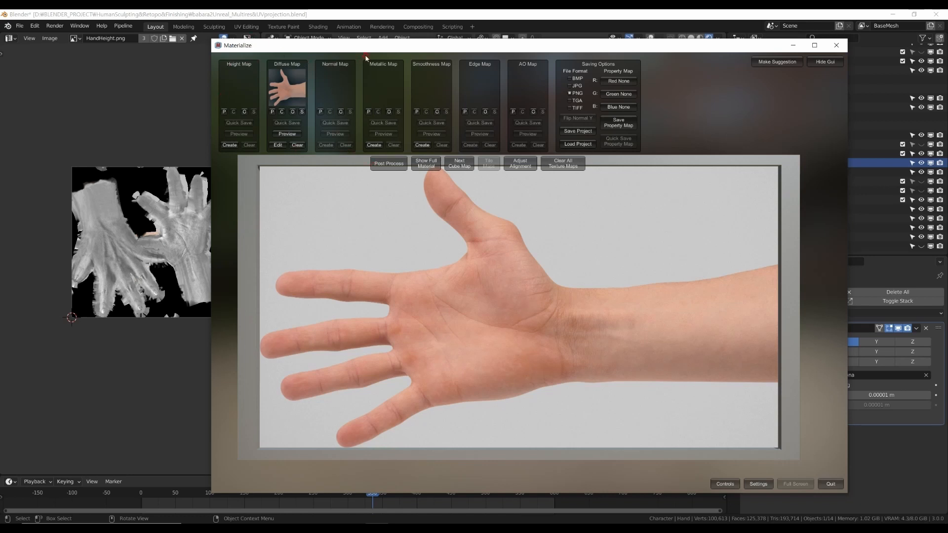
Load HandPalm_diffuseOriginal.png from the HandTexturePack folder as the diffuse map.
{"action": "left_click", "coordinate": [292, 112]}
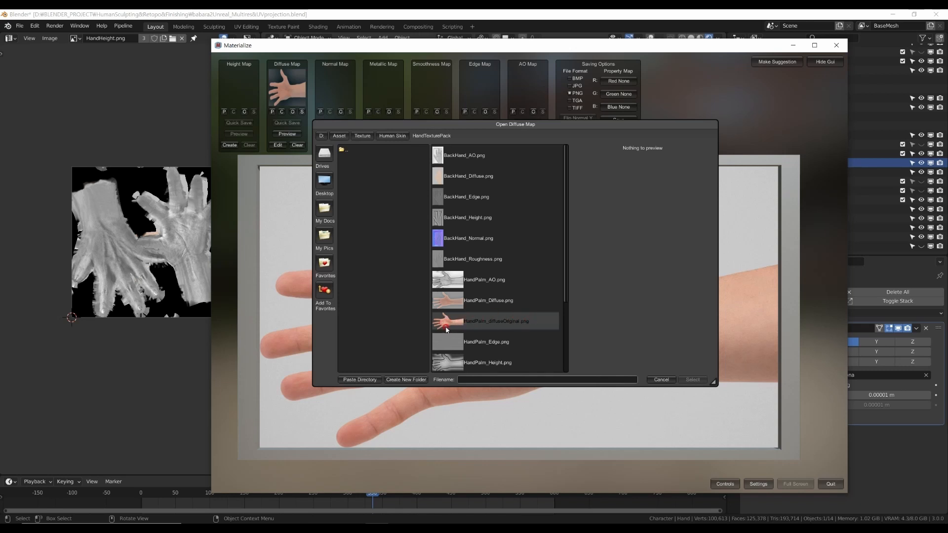
{"action": "left_click", "coordinate": [497, 323]}
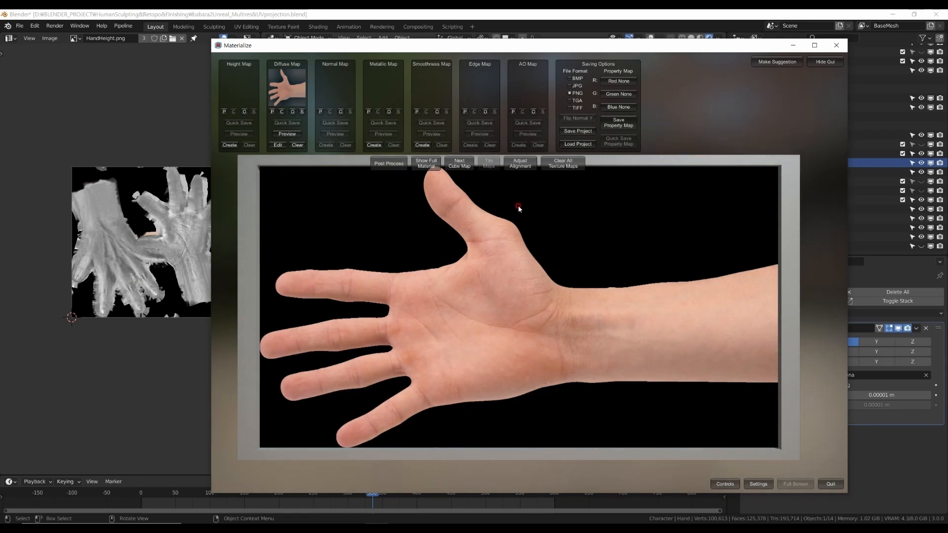
Edit the diffuse map with average color blur 43, overlay blur contrast 0.7788, light mask power 0.6586 and remove light 0.1834, and set it as diffuse.
{"action": "left_click", "coordinate": [278, 145]}
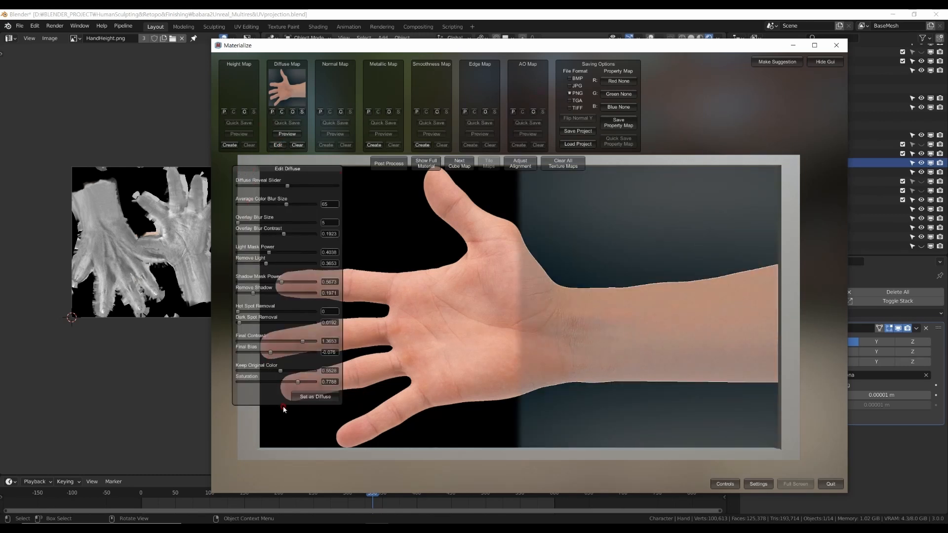
{"action": "mouse_move", "coordinate": [289, 188]}
{"action": "left_mouse_down"}
{"action": "mouse_move", "coordinate": [286, 199]}
{"action": "mouse_move", "coordinate": [228, 207]}
{"action": "mouse_move", "coordinate": [336, 209]}
{"action": "mouse_move", "coordinate": [276, 215]}
{"action": "left_mouse_up"}
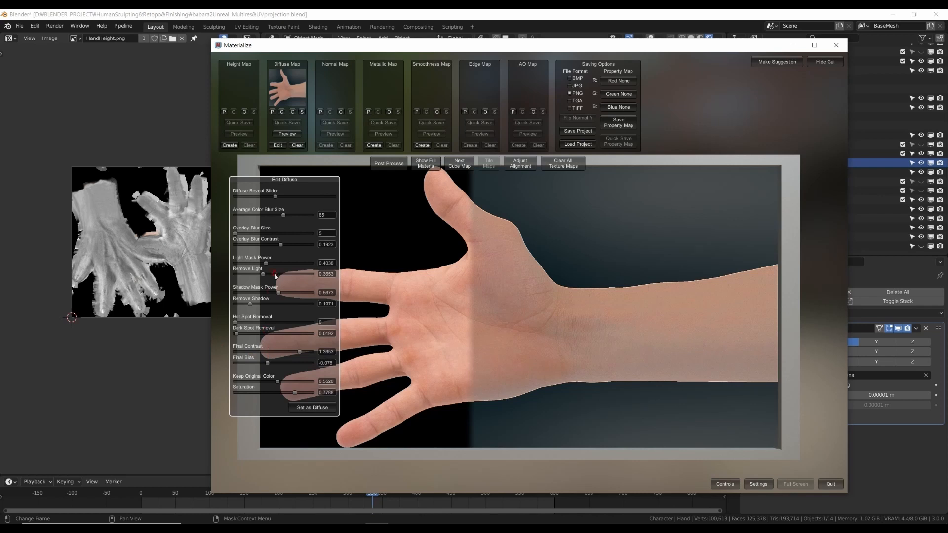
{"action": "left_click_drag", "start_coordinate": [283, 215], "coordinate": [289, 256]}
{"action": "left_click_drag", "start_coordinate": [302, 255], "coordinate": [247, 277]}
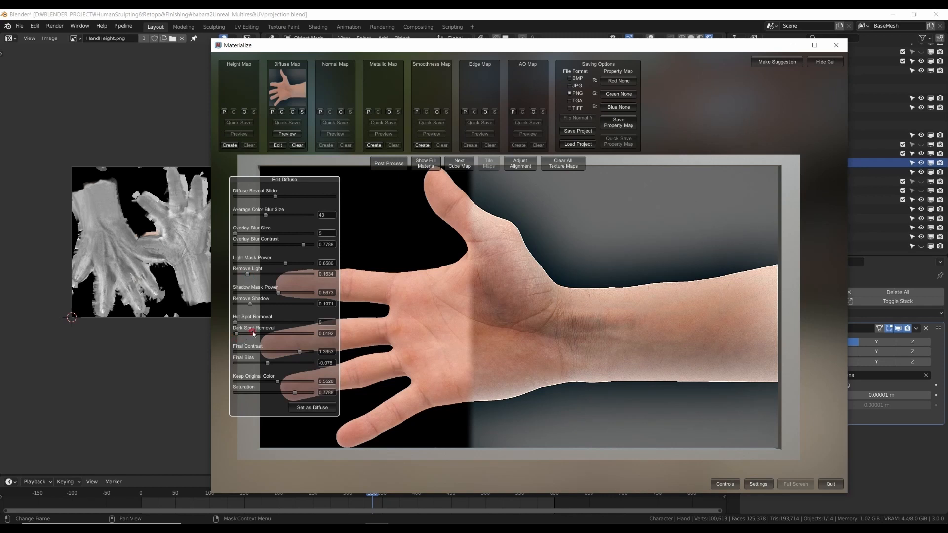
{"action": "left_click", "coordinate": [313, 409]}
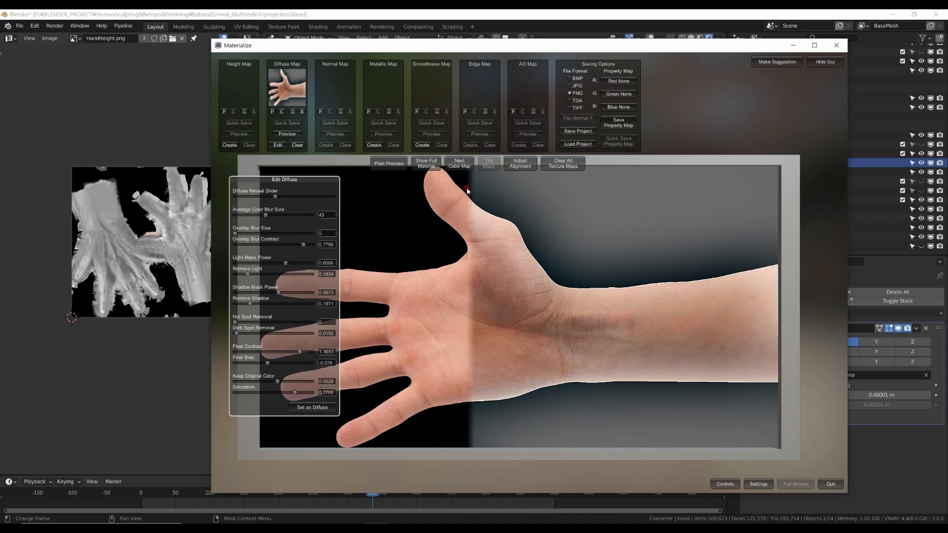
Preview the full material with the edited diffuse map.
{"action": "left_click", "coordinate": [423, 167]}
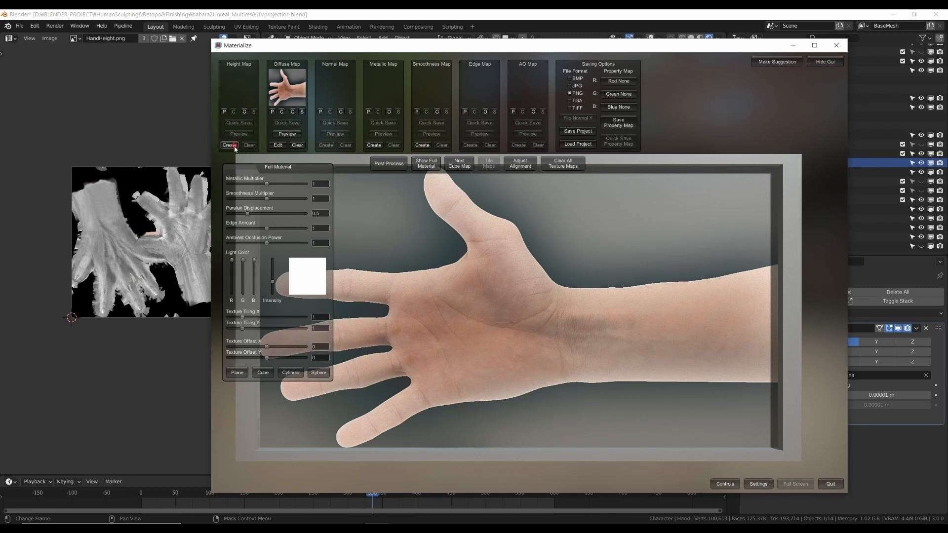
{"action": "left_click", "coordinate": [380, 145]}
{"action": "left_click", "coordinate": [416, 146]}
{"action": "left_click", "coordinate": [479, 111]}
Base a new height map on the original diffuse and compare the frequency weight and frequency contrast equalizer presets.
{"action": "left_click", "coordinate": [229, 145]}
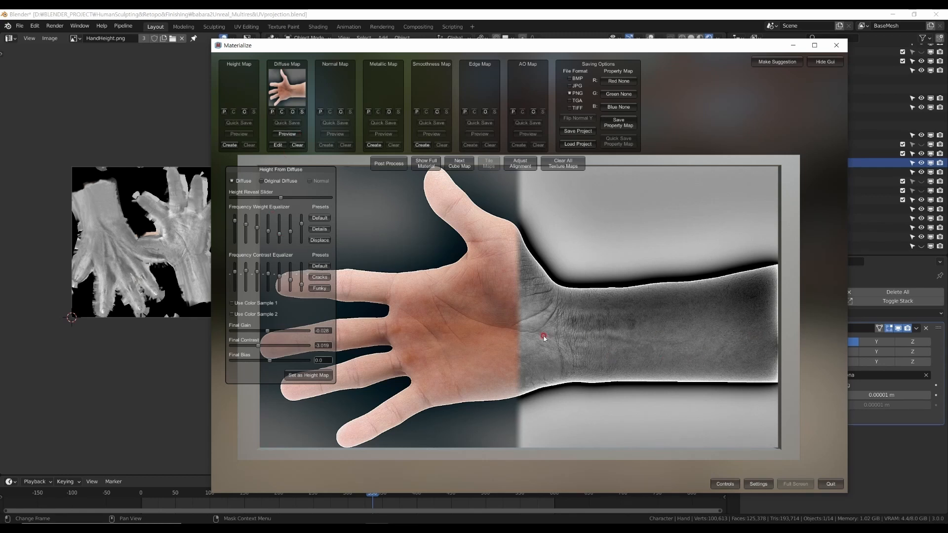
{"action": "left_click", "coordinate": [262, 181]}
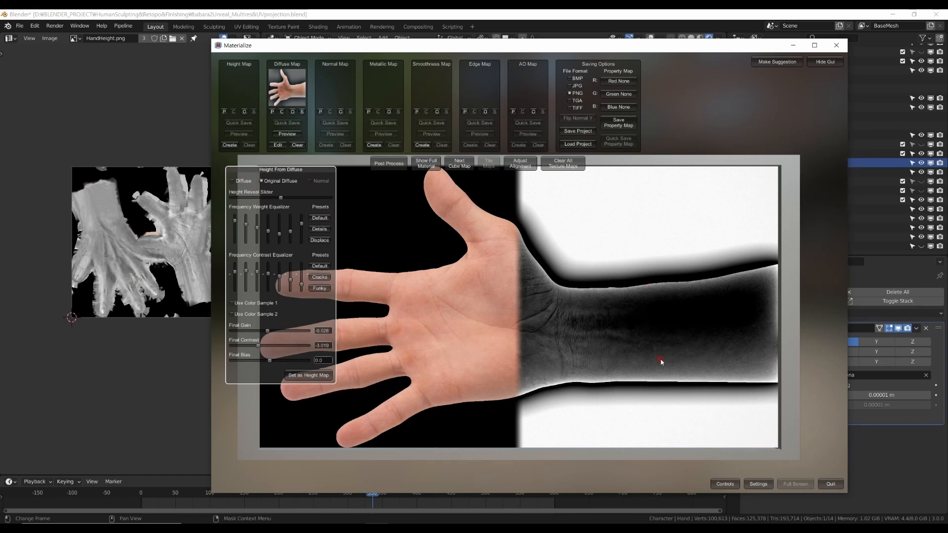
{"action": "left_click", "coordinate": [320, 240]}
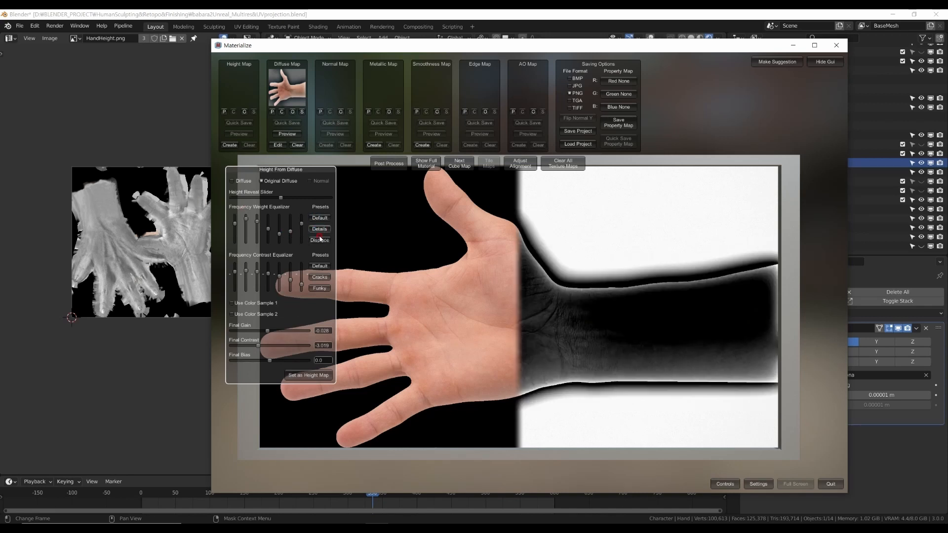
{"action": "left_click", "coordinate": [314, 281]}
{"action": "left_click", "coordinate": [311, 290]}
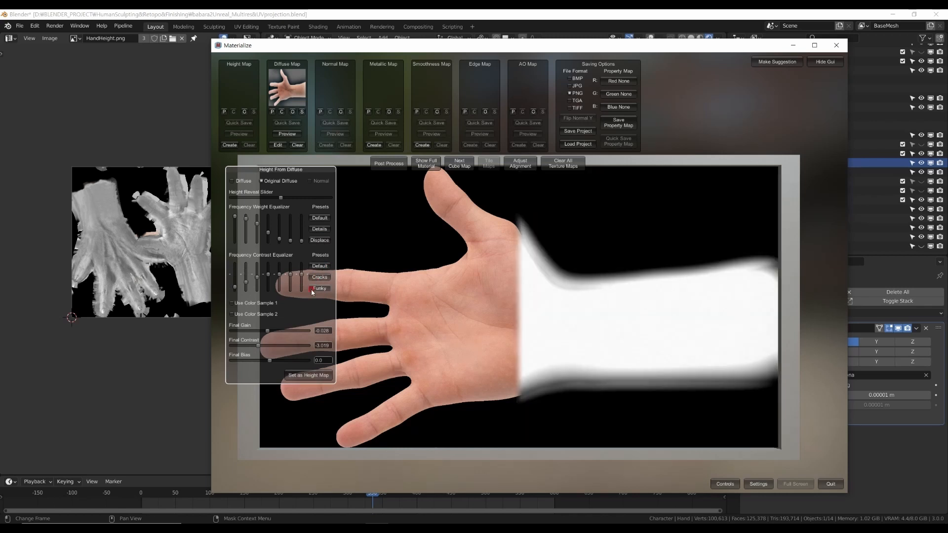
{"action": "left_click", "coordinate": [317, 290]}
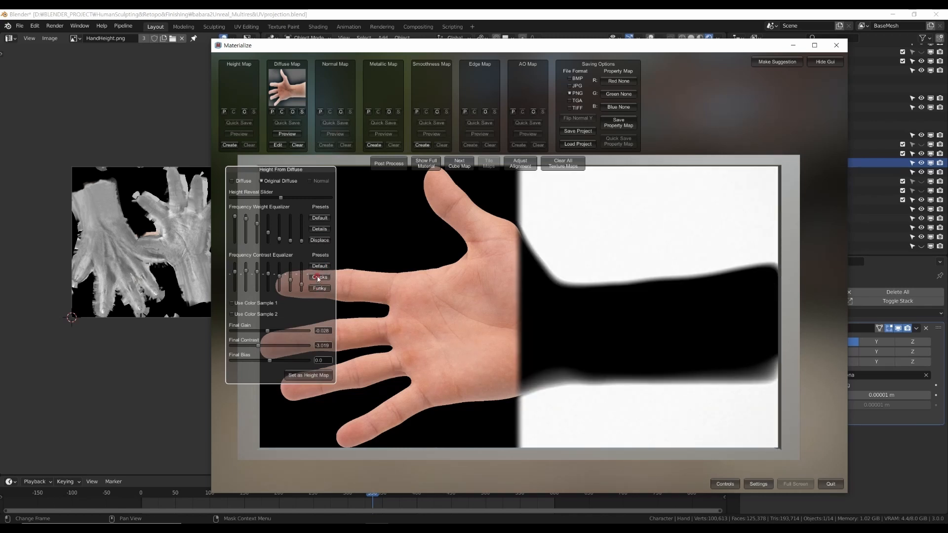
{"action": "left_click", "coordinate": [319, 265]}
{"action": "left_click", "coordinate": [319, 265]}
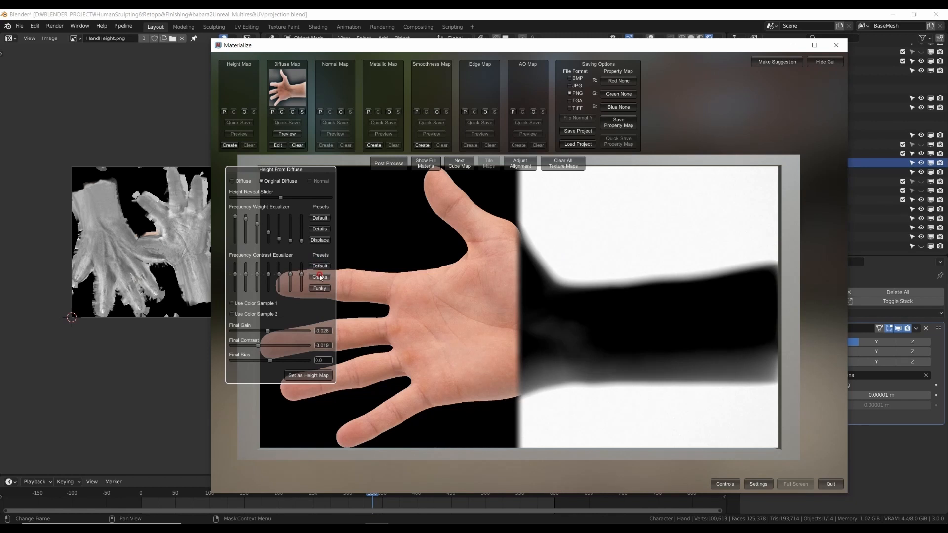
{"action": "left_click", "coordinate": [320, 278]}
{"action": "left_click", "coordinate": [321, 288]}
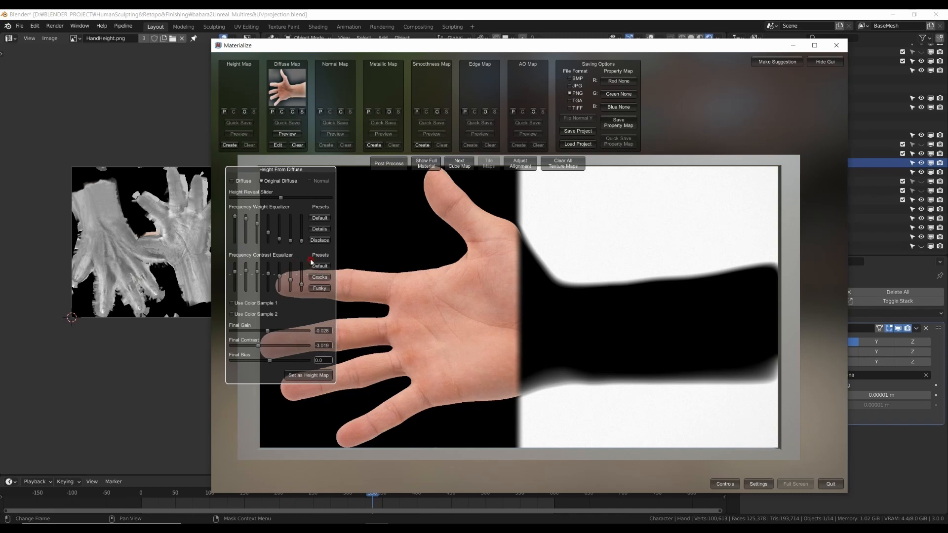
{"action": "left_click", "coordinate": [303, 241]}
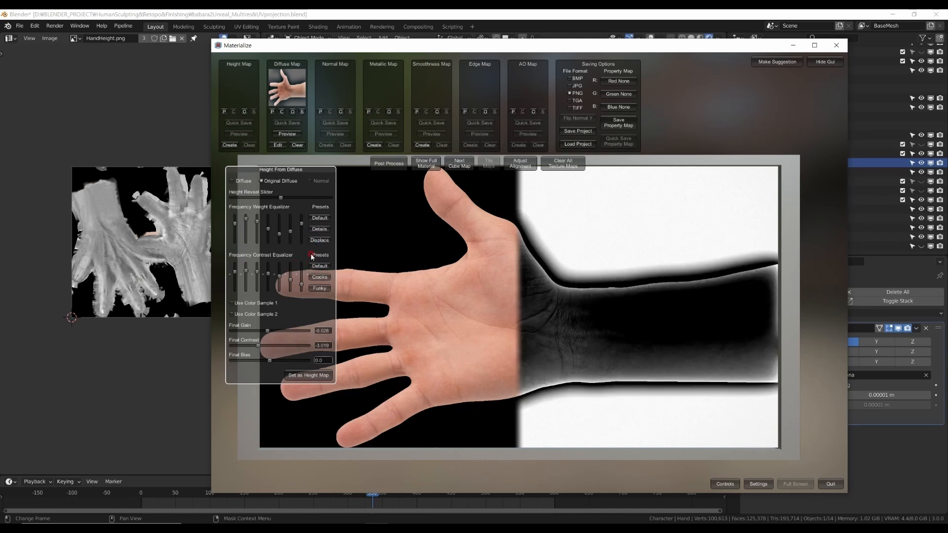
Set the height map with its last two frequency weight sliders raised, and preview it on the full material.
{"action": "mouse_move", "coordinate": [299, 225]}
{"action": "left_mouse_down"}
{"action": "mouse_move", "coordinate": [302, 242]}
{"action": "mouse_move", "coordinate": [304, 209]}
{"action": "left_mouse_up"}
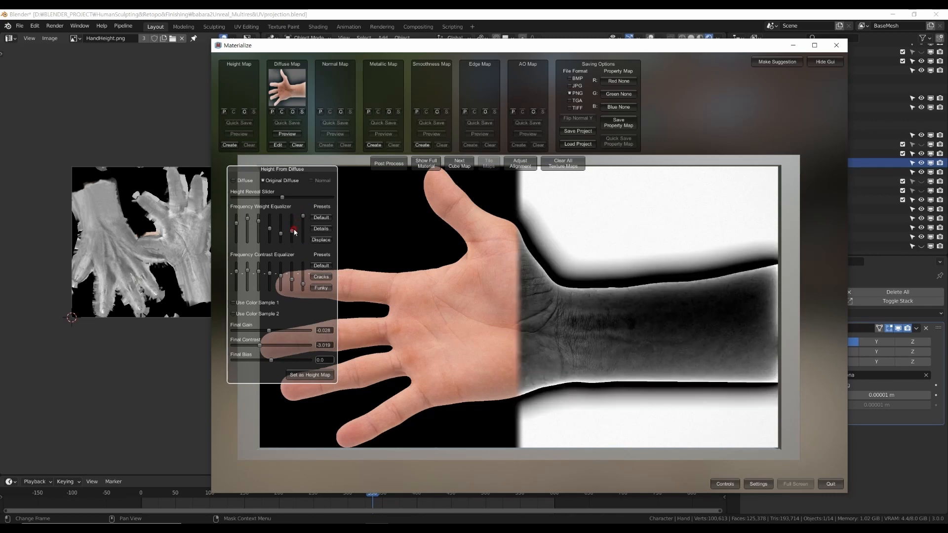
{"action": "mouse_move", "coordinate": [291, 233]}
{"action": "left_mouse_down"}
{"action": "mouse_move", "coordinate": [291, 207]}
{"action": "mouse_move", "coordinate": [278, 210]}
{"action": "mouse_move", "coordinate": [281, 259]}
{"action": "mouse_move", "coordinate": [283, 227]}
{"action": "left_mouse_up"}
{"action": "left_click", "coordinate": [273, 233]}
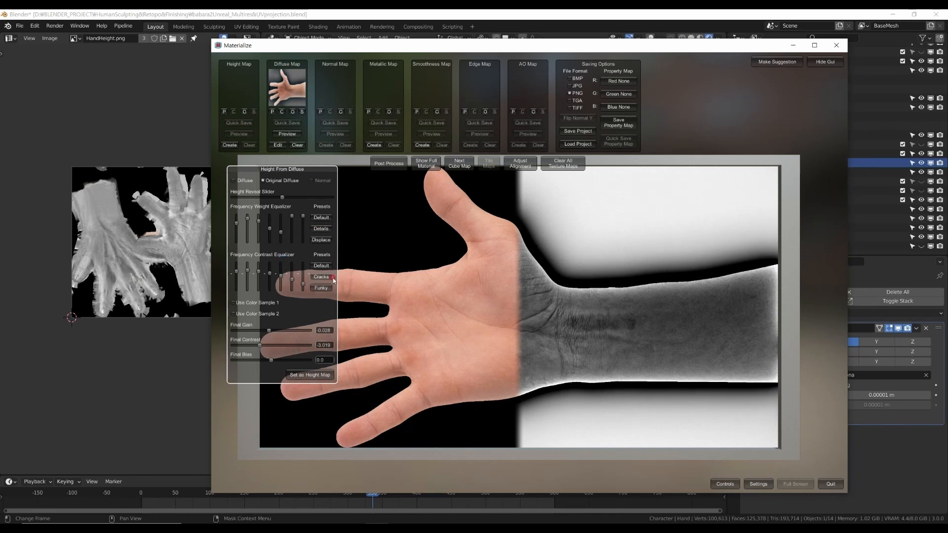
{"action": "left_click", "coordinate": [312, 376]}
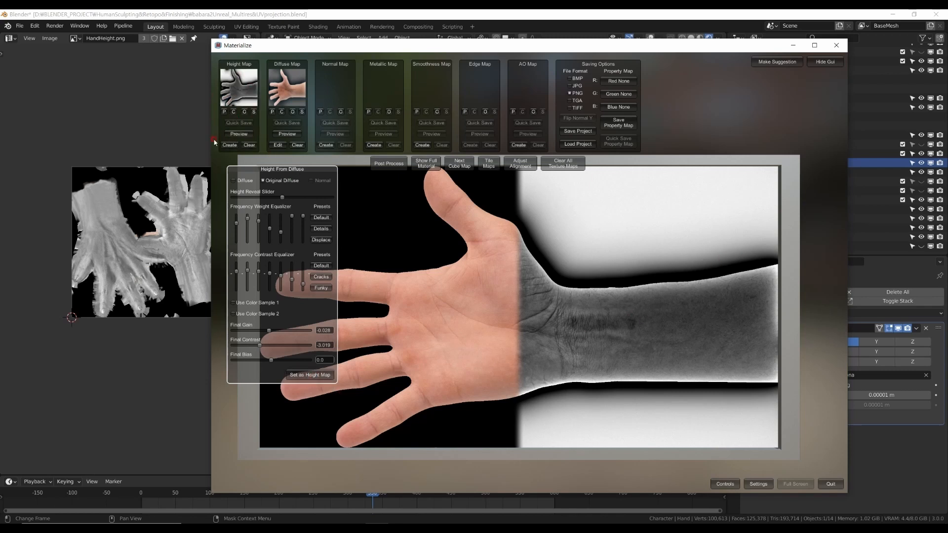
{"action": "left_click", "coordinate": [426, 163]}
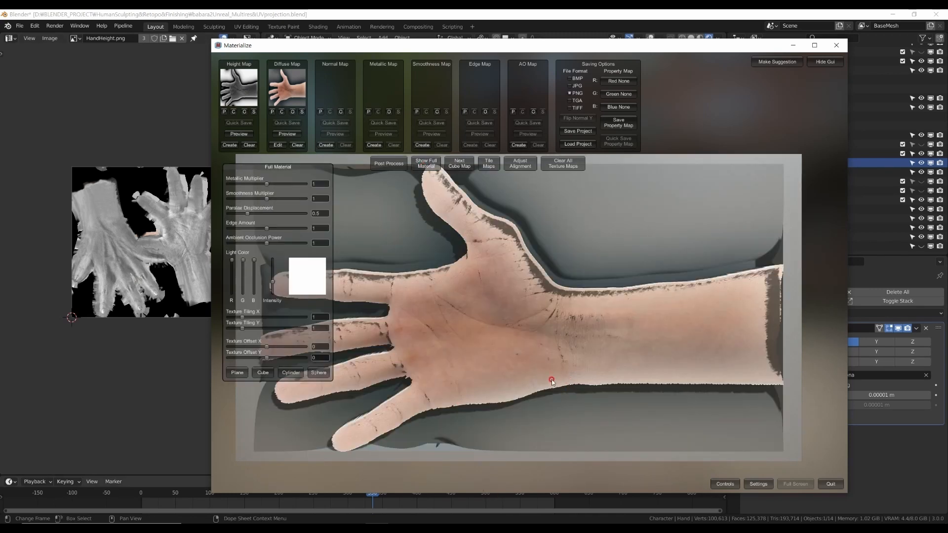
{"action": "right_click_drag", "start_coordinate": [495, 378], "coordinate": [558, 318]}
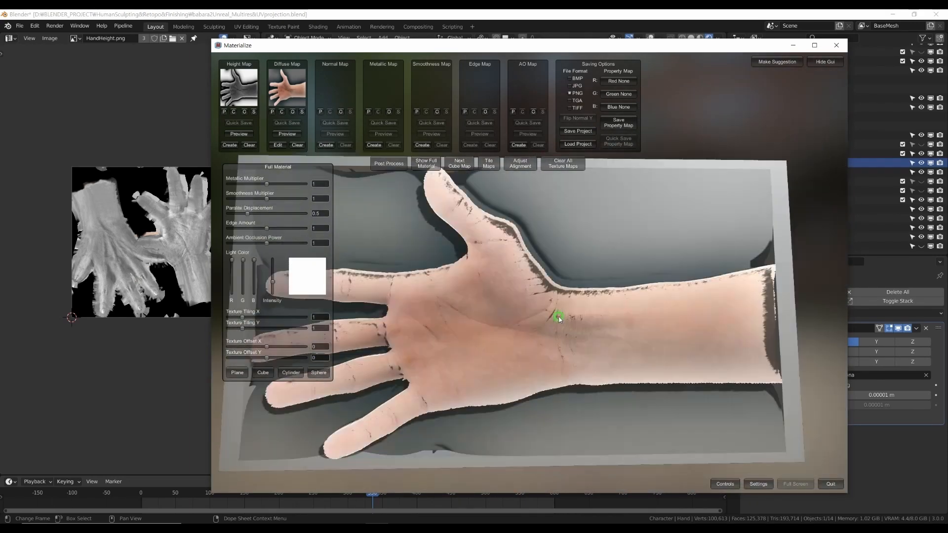
Generate a normal map from the height map, set it as the normal map, and inspect the full material from an angle.
{"action": "left_click", "coordinate": [325, 144]}
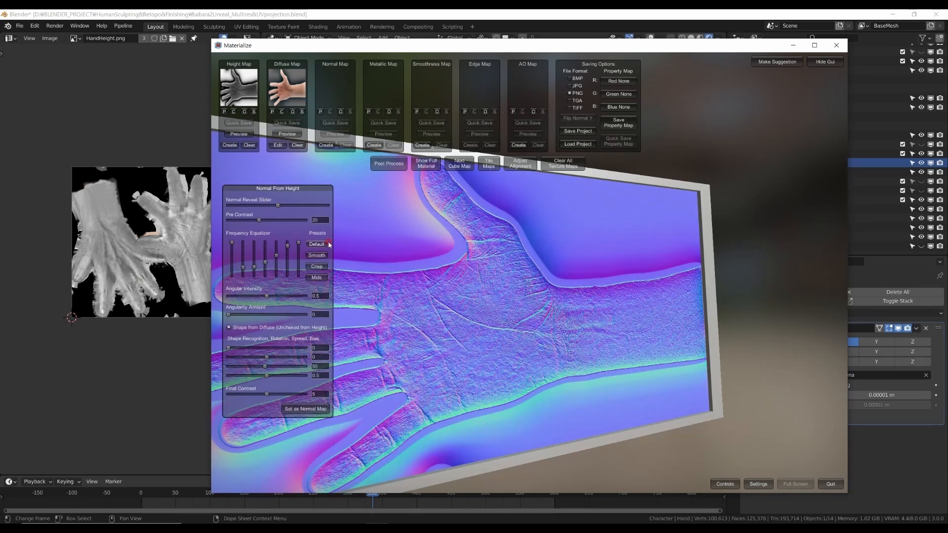
{"action": "left_click", "coordinate": [307, 409]}
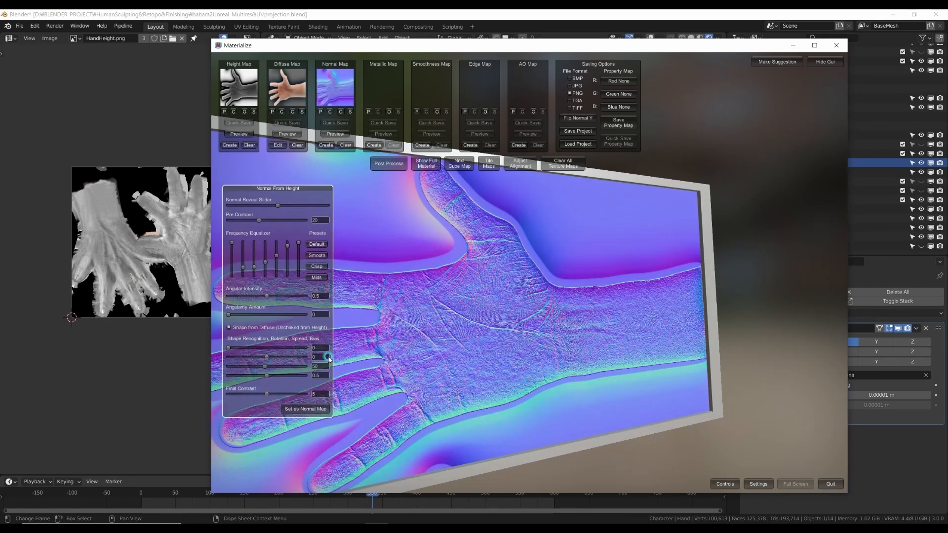
{"action": "left_click", "coordinate": [426, 164]}
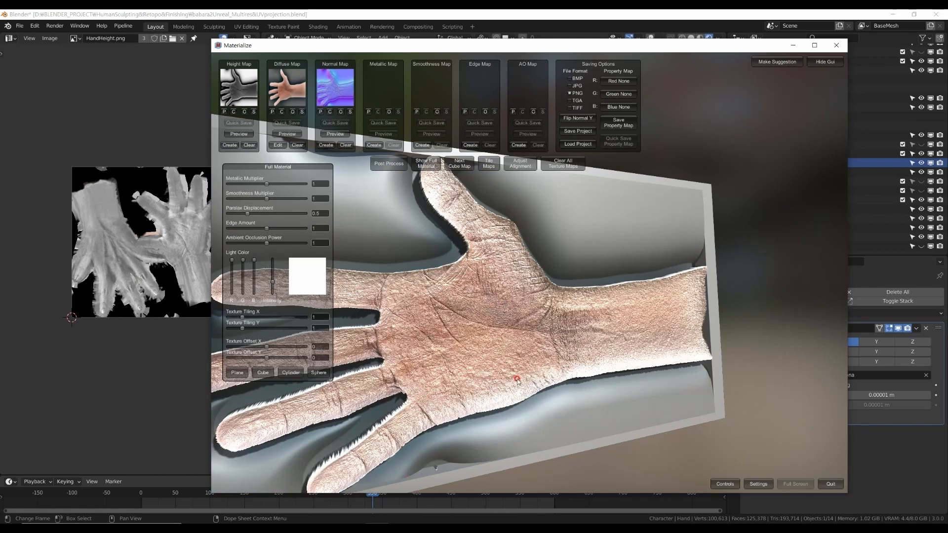
{"action": "left_click_drag", "start_coordinate": [517, 380], "coordinate": [471, 327]}
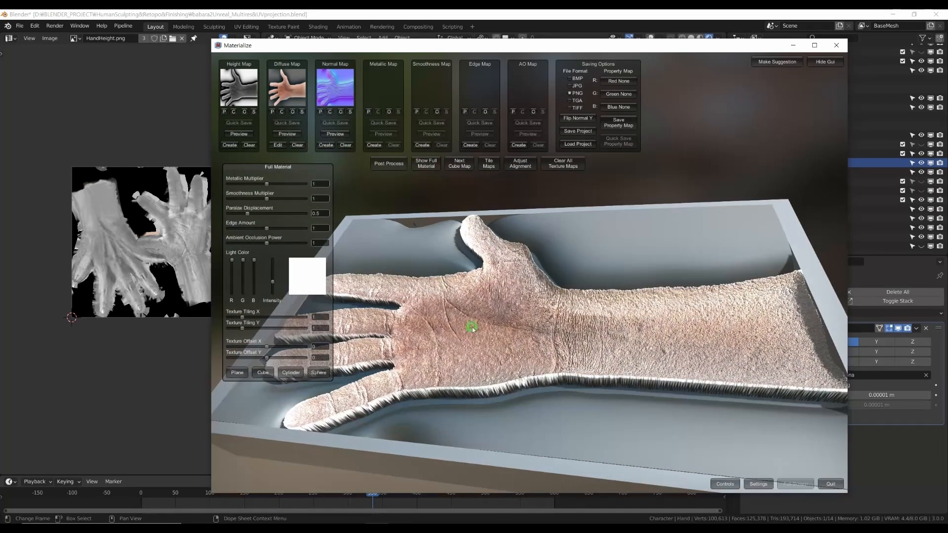
Set an edited diffuse map with hot spot removal 0.4278 and dark spot removal 0.0865, and preview it on the full material.
{"action": "right_click_drag", "start_coordinate": [503, 280], "coordinate": [481, 339]}
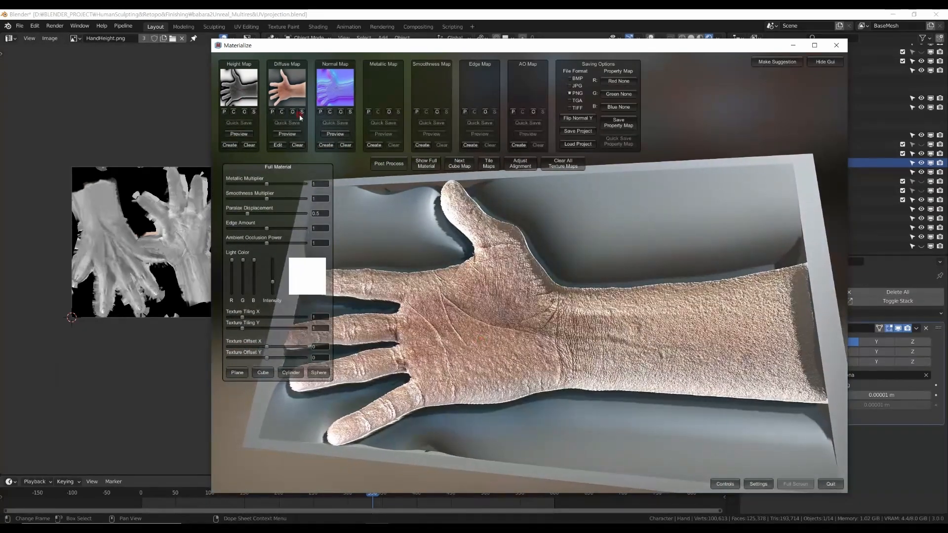
{"action": "left_click", "coordinate": [278, 145]}
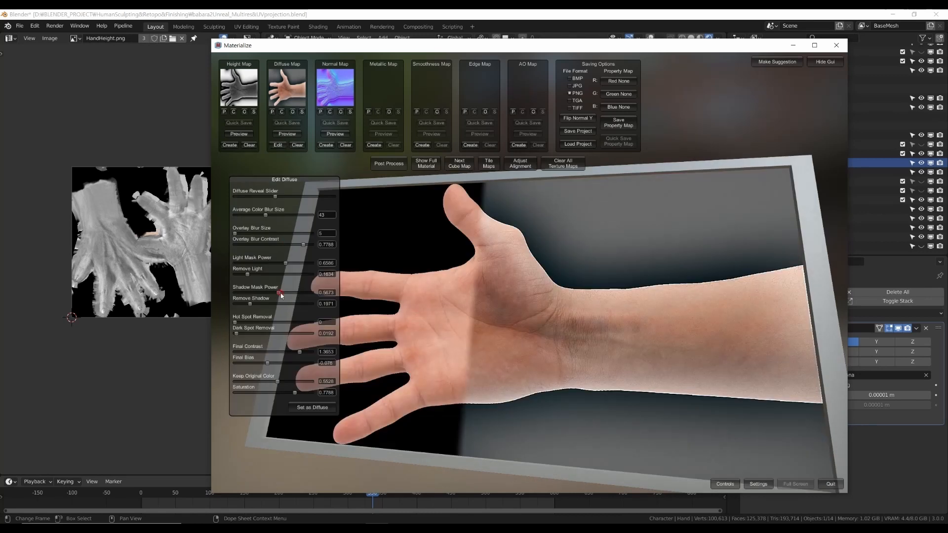
{"action": "left_click_drag", "start_coordinate": [303, 245], "coordinate": [272, 304]}
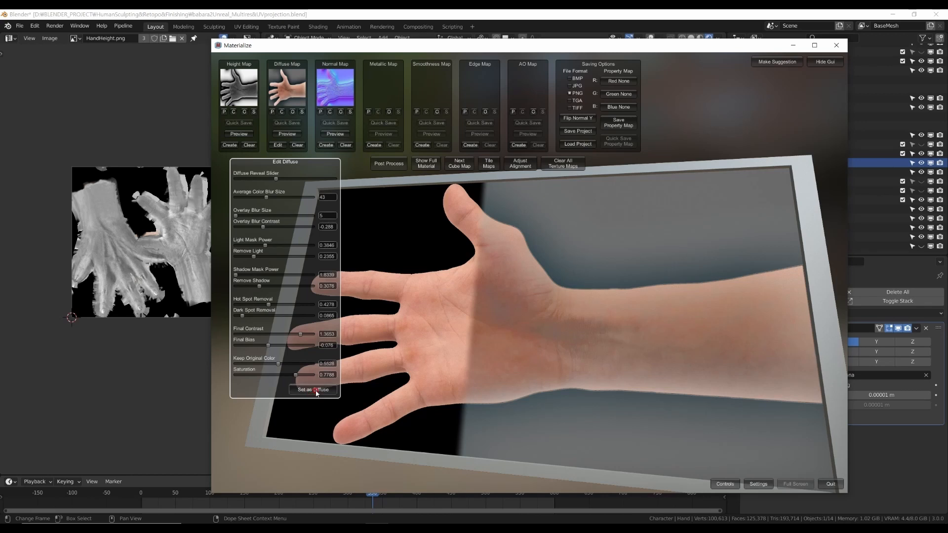
{"action": "left_click", "coordinate": [317, 392]}
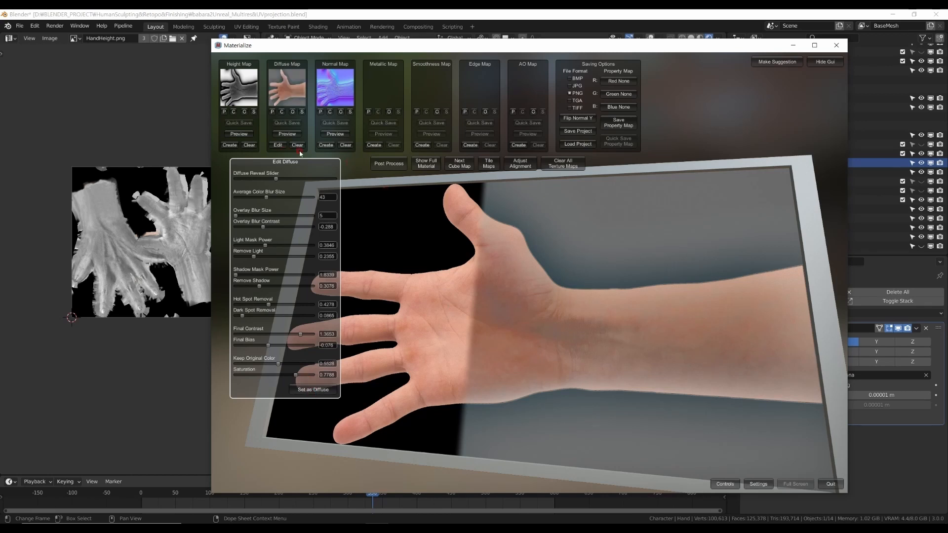
{"action": "left_click", "coordinate": [428, 164]}
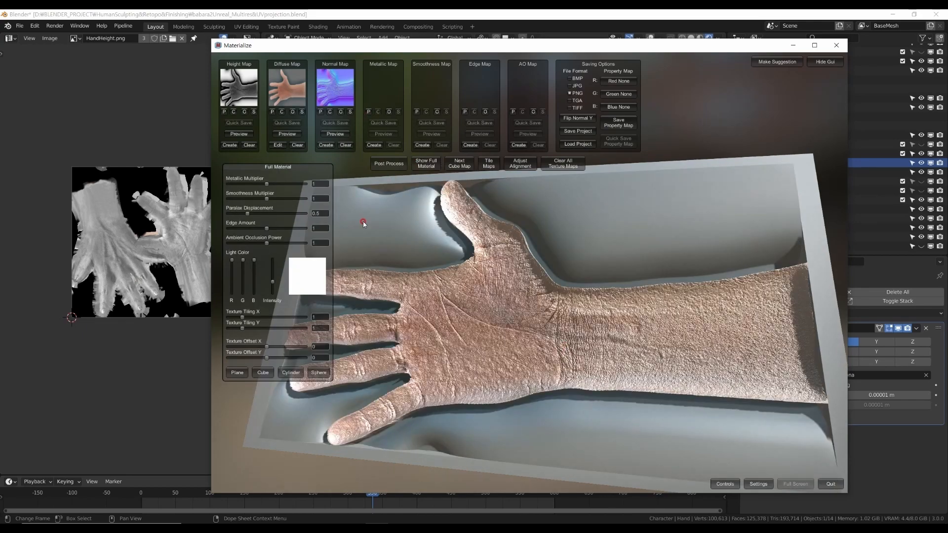
{"action": "right_click_drag", "start_coordinate": [512, 332], "coordinate": [536, 338]}
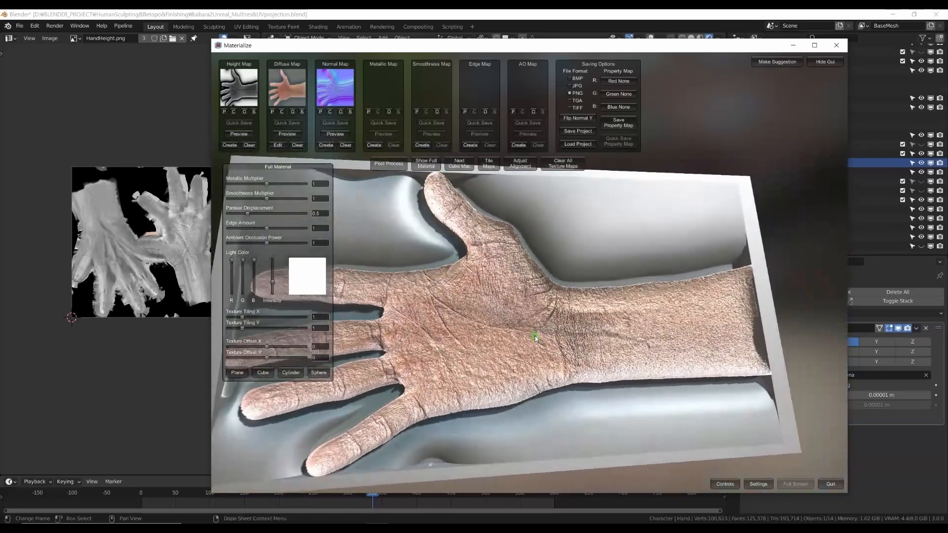
Recreate the height map from the original diffuse with the middle frequency contrast sliders lowered, and set it as the height map.
{"action": "left_click", "coordinate": [240, 139]}
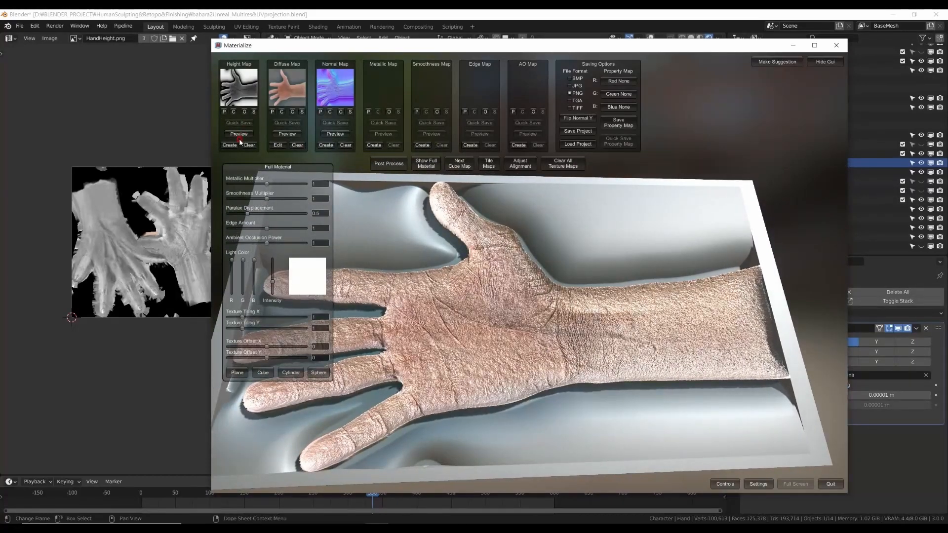
{"action": "left_click", "coordinate": [232, 144]}
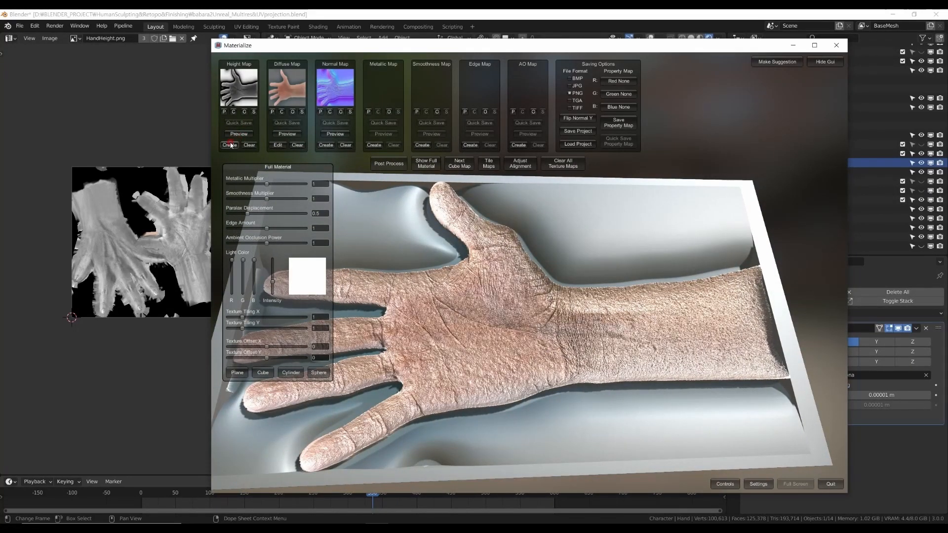
{"action": "left_click", "coordinate": [396, 284]}
{"action": "left_click", "coordinate": [315, 329]}
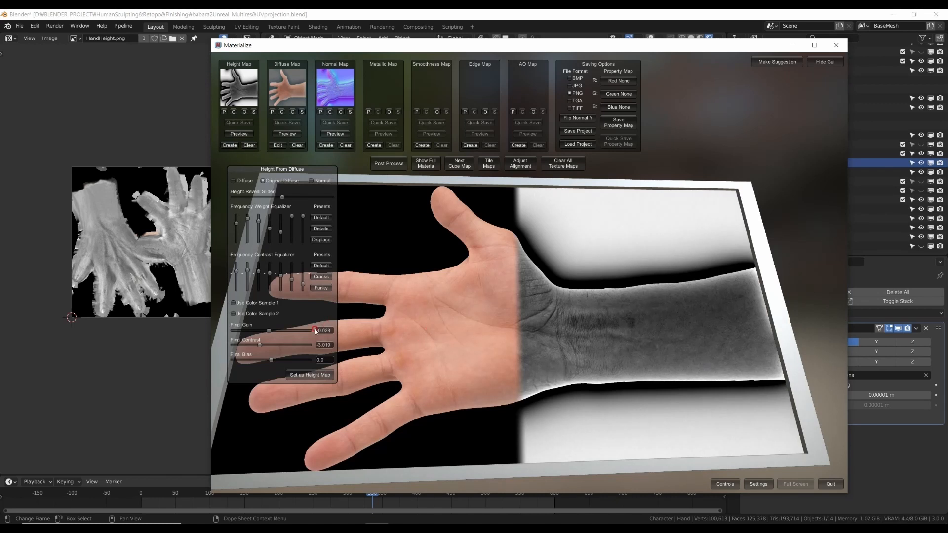
{"action": "left_click", "coordinate": [281, 276]}
{"action": "mouse_move", "coordinate": [282, 277]}
{"action": "left_mouse_down"}
{"action": "mouse_move", "coordinate": [279, 298]}
{"action": "mouse_move", "coordinate": [270, 292]}
{"action": "mouse_move", "coordinate": [266, 304]}
{"action": "mouse_move", "coordinate": [301, 300]}
{"action": "left_mouse_up"}
{"action": "left_click", "coordinate": [268, 287]}
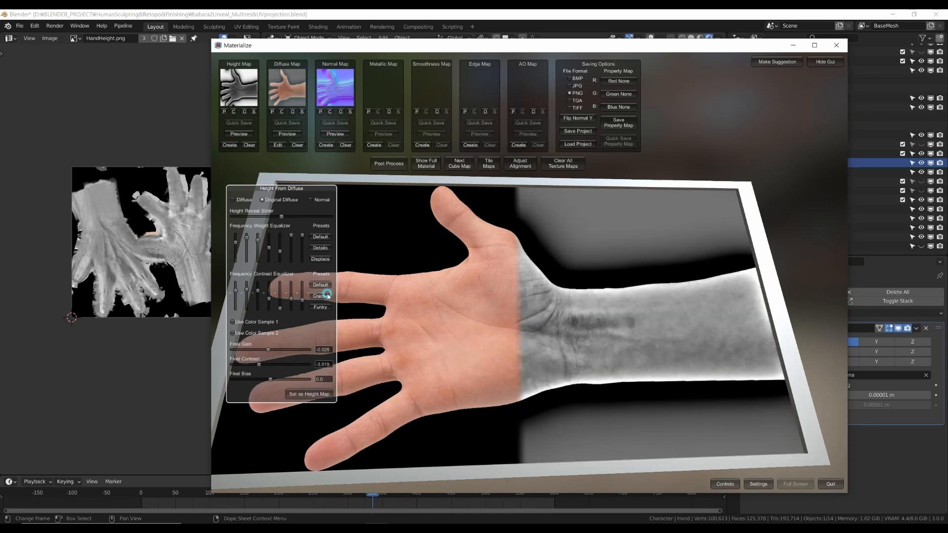
{"action": "left_click", "coordinate": [309, 394]}
Inspect the full material with the new height map from several angles.
{"action": "left_click", "coordinate": [425, 166]}
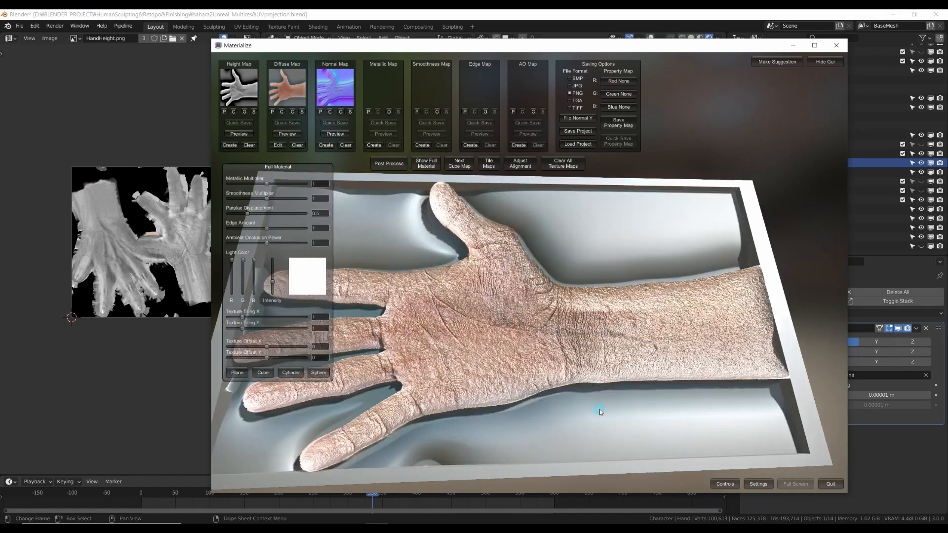
{"action": "right_click_drag", "start_coordinate": [601, 412], "coordinate": [493, 359]}
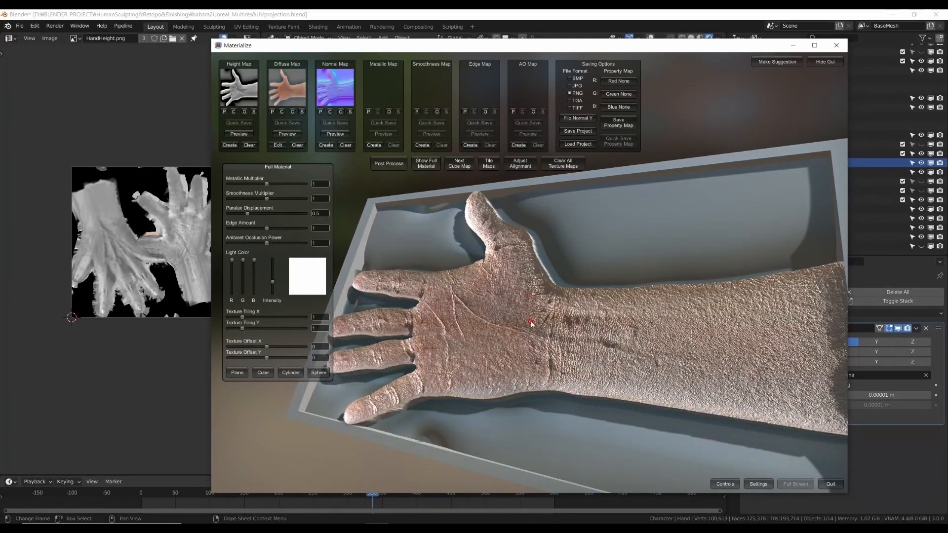
{"action": "right_click_drag", "start_coordinate": [535, 339], "coordinate": [502, 327]}
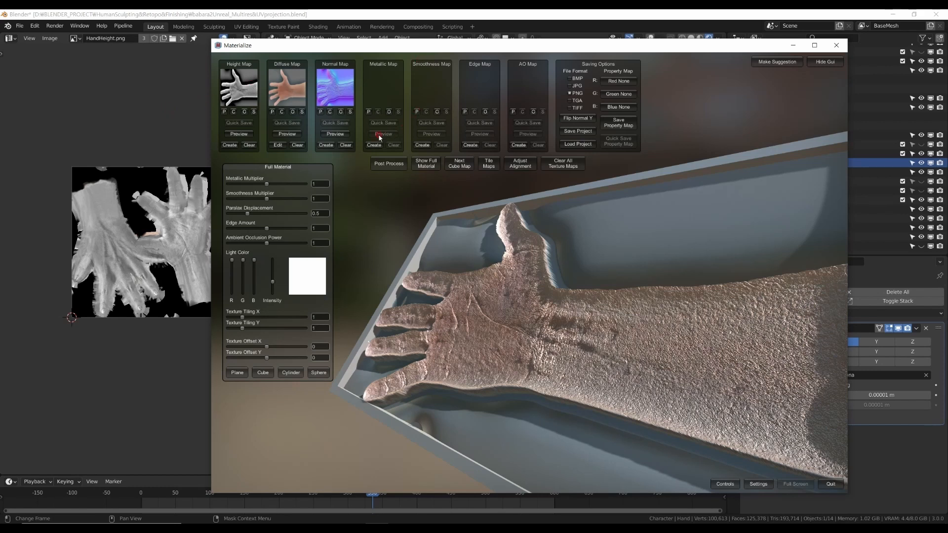
Compare HandHeight.png in Blender's image editor with the palm material in Materialize, placing the Materialize window beside the texture.
{"action": "left_click", "coordinate": [172, 106]}
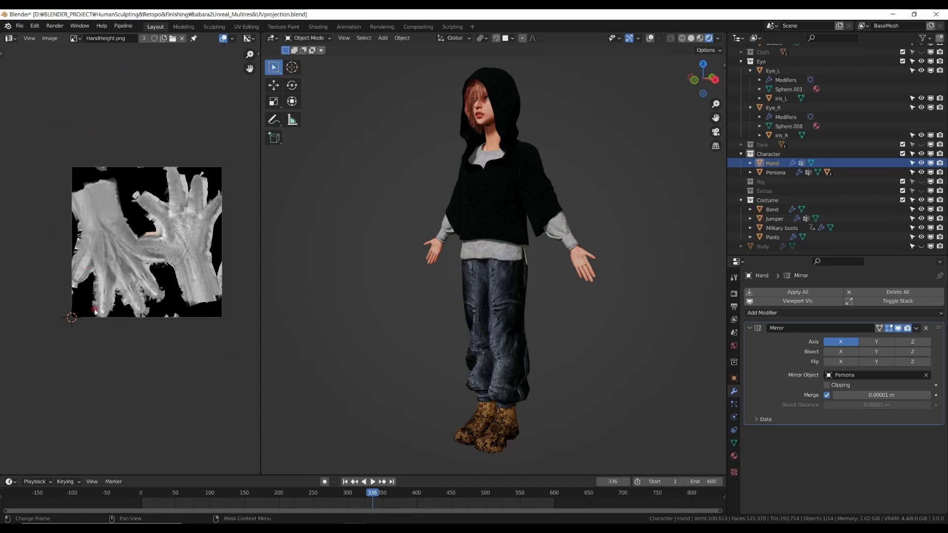
{"action": "scroll", "coordinate": [146, 316], "scroll_direction": "up", "scroll_amount": 2}
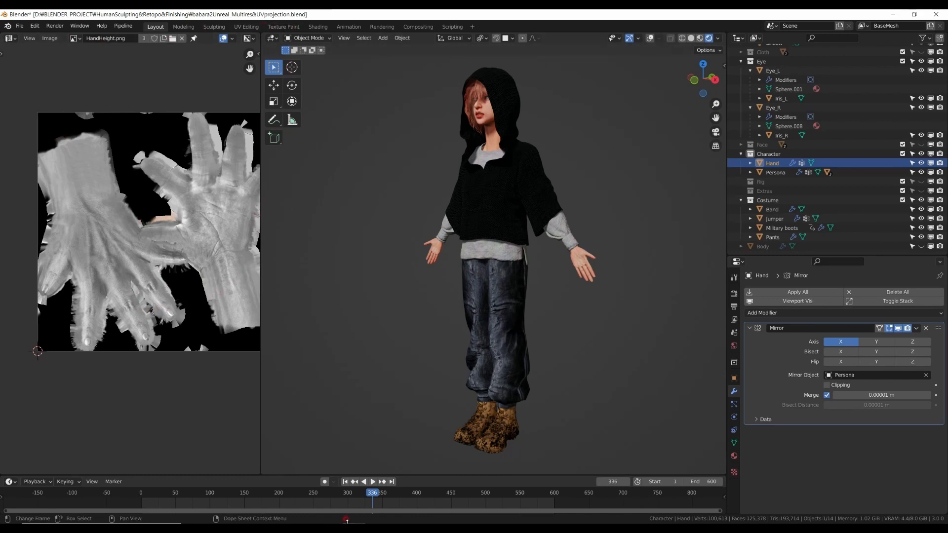
{"action": "left_click", "coordinate": [357, 528]}
{"action": "right_click_drag", "start_coordinate": [553, 299], "coordinate": [461, 279]}
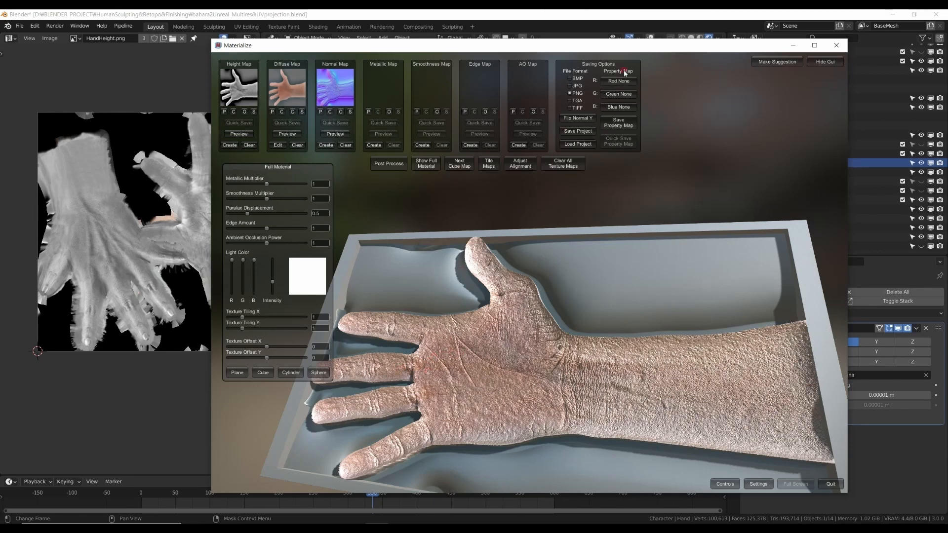
{"action": "left_click_drag", "start_coordinate": [662, 43], "coordinate": [693, 103]}
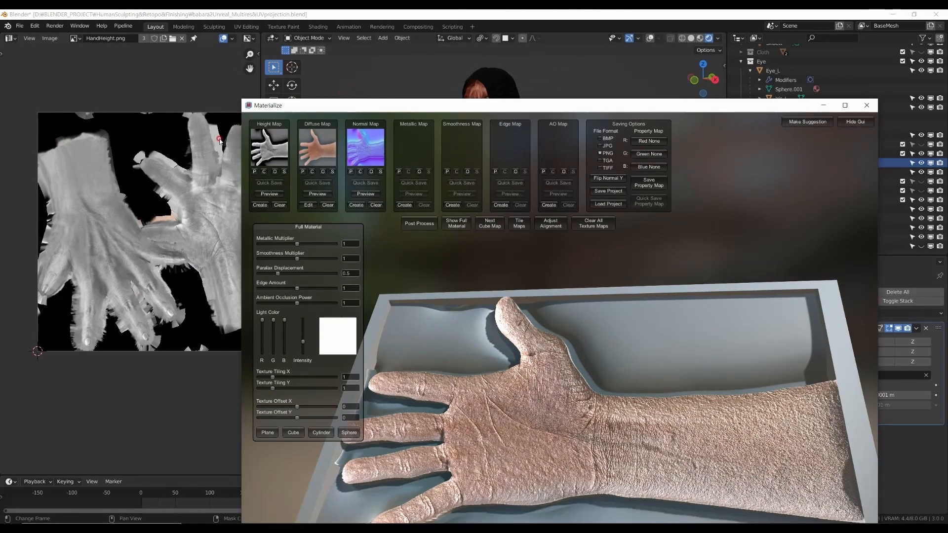
{"action": "left_click_drag", "start_coordinate": [363, 105], "coordinate": [432, 88]}
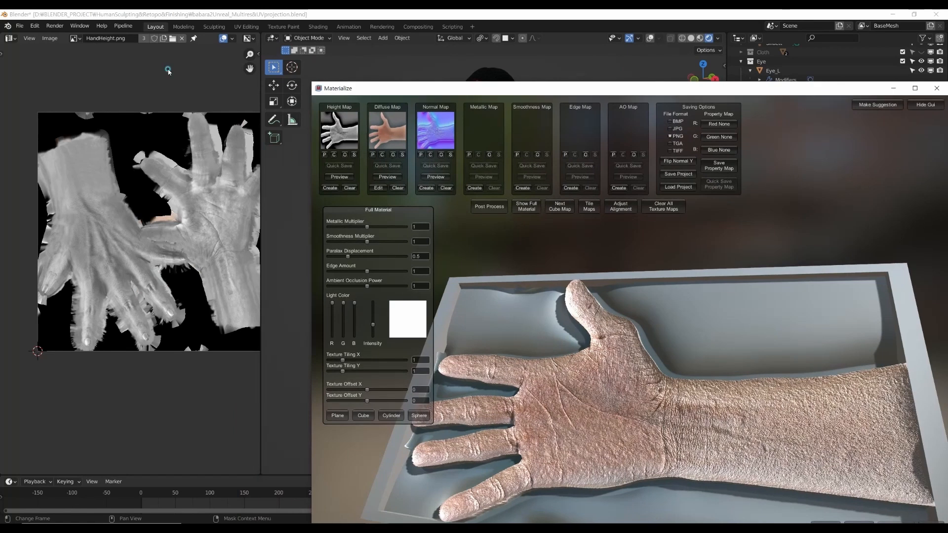
Switch to Blender and examine the dressed character from several angles, along with the Hand object's shader nodes in the Shading workspace.
{"action": "left_click", "coordinate": [168, 72]}
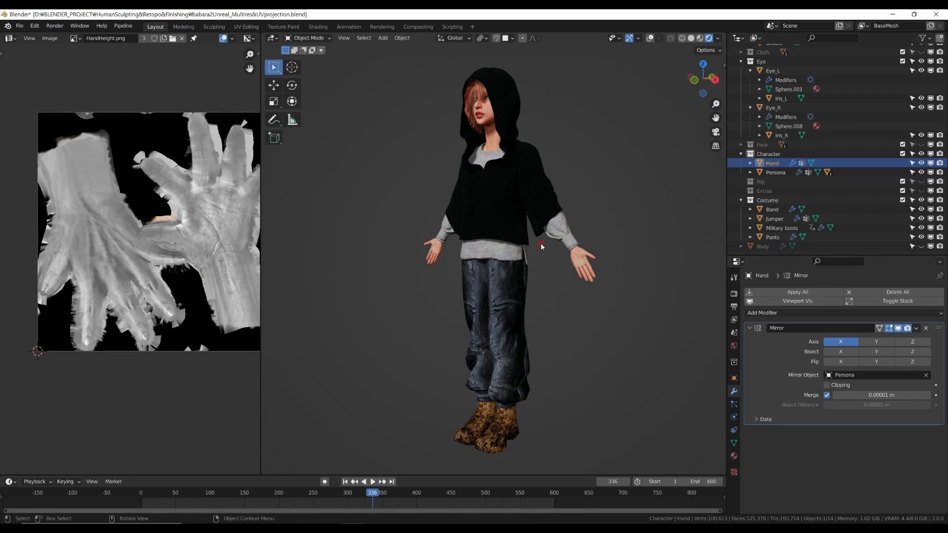
{"action": "right_click", "coordinate": [472, 281]}
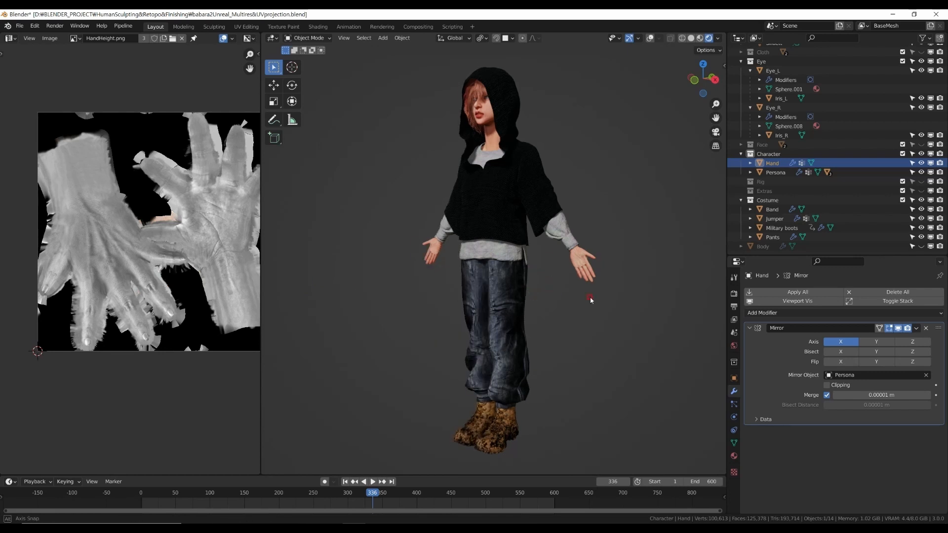
{"action": "middle_click_drag", "start_coordinate": [591, 299], "coordinate": [563, 302]}
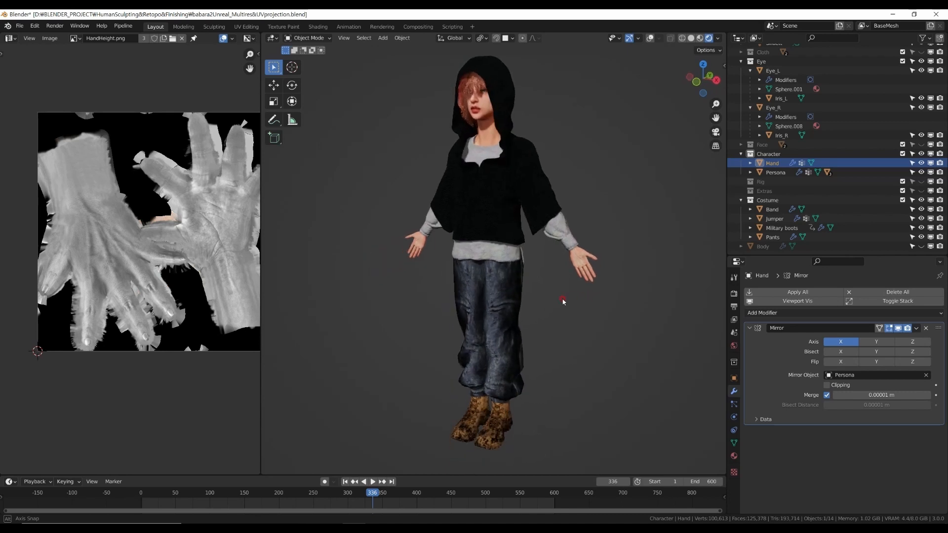
{"action": "scroll", "coordinate": [563, 301], "scroll_direction": "down", "scroll_amount": 1}
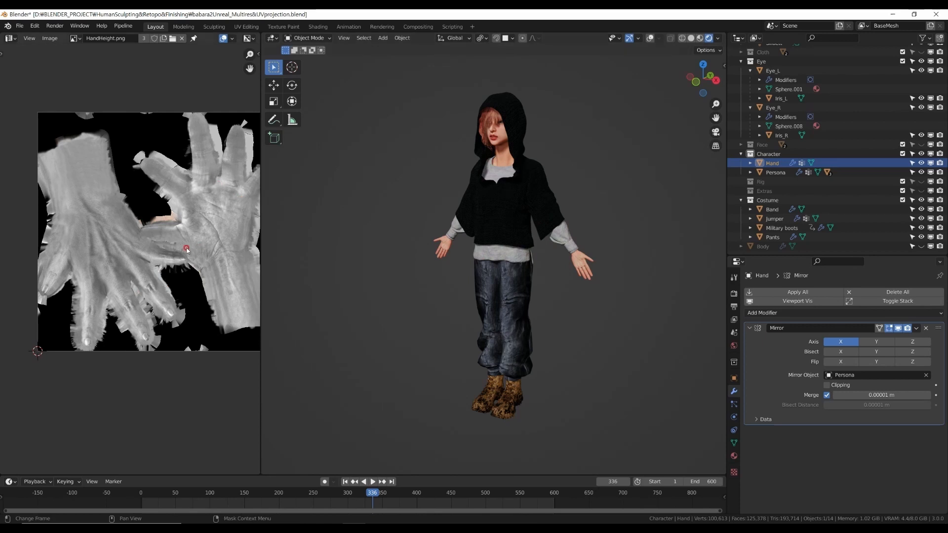
{"action": "middle_click_drag", "start_coordinate": [468, 307], "coordinate": [434, 309]}
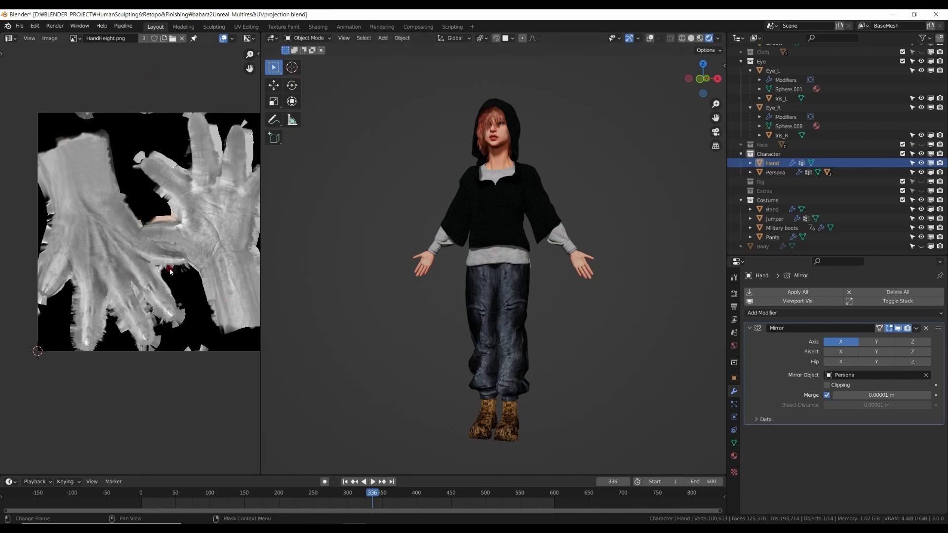
{"action": "left_click", "coordinate": [313, 29]}
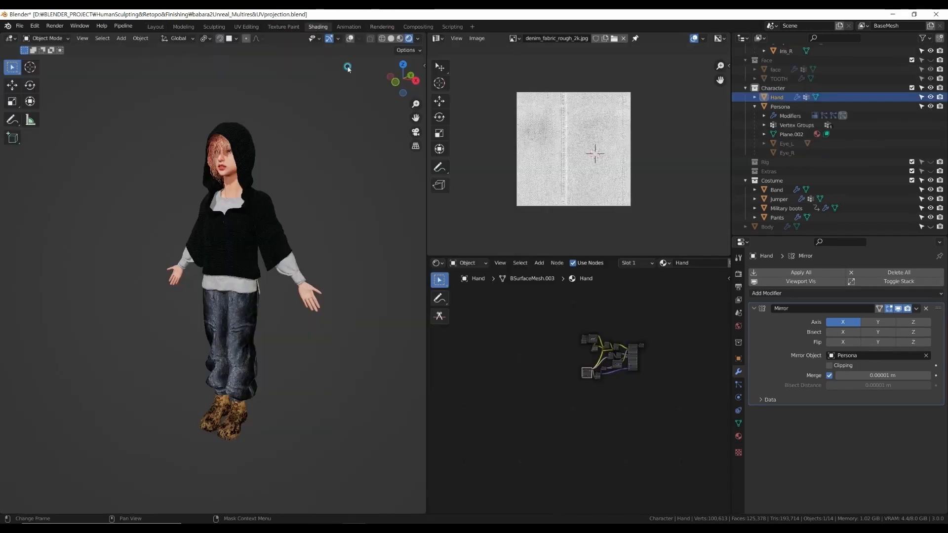
{"action": "left_click_drag", "start_coordinate": [526, 309], "coordinate": [678, 395]}
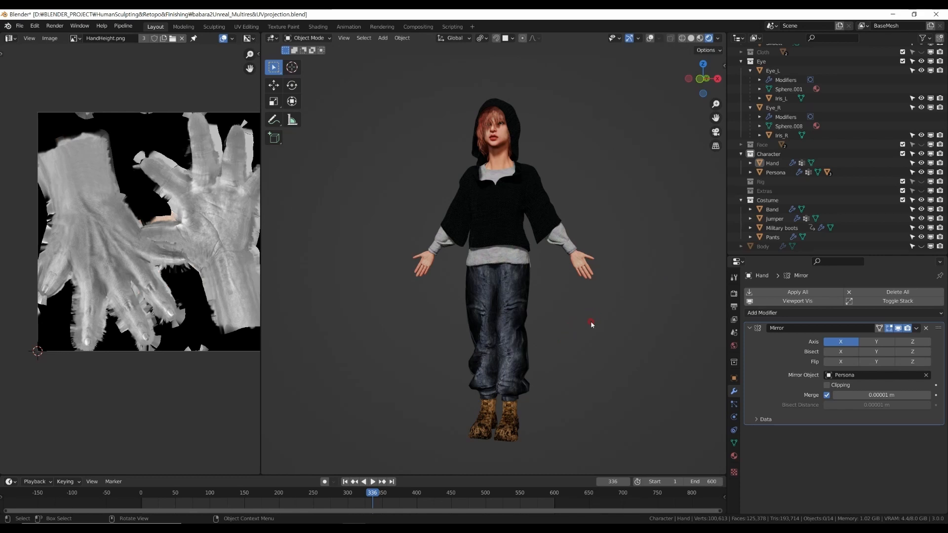
{"action": "middle_click_drag", "start_coordinate": [591, 324], "coordinate": [578, 342]}
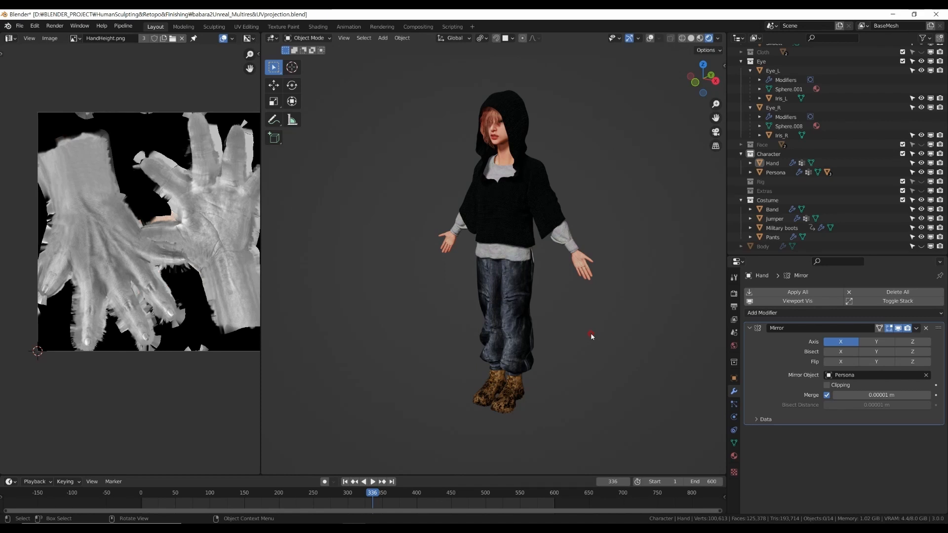
{"action": "middle_click_drag", "start_coordinate": [532, 327], "coordinate": [461, 349]}
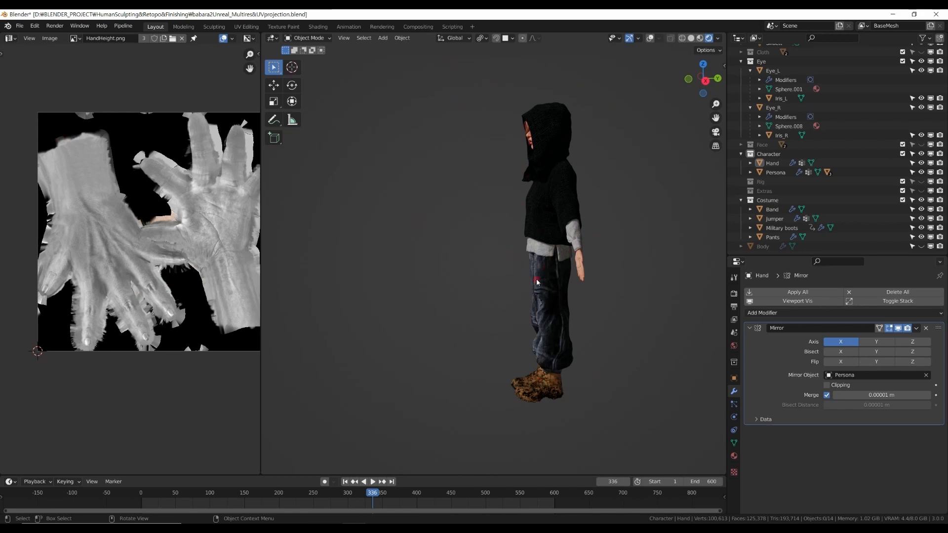
{"action": "middle_click_drag", "start_coordinate": [482, 332], "coordinate": [499, 390]}
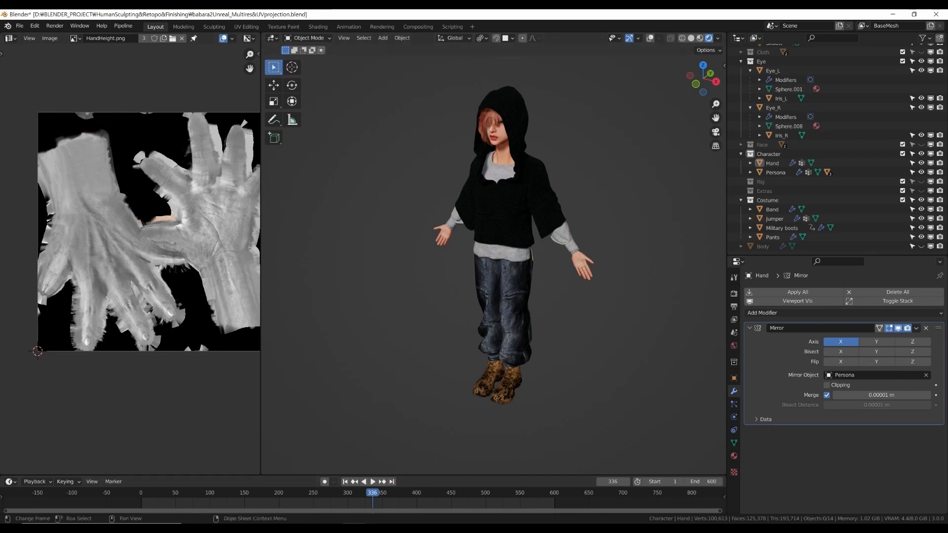
Play the animation from frame 1 and raise the strength of the viewport's environment lighting.
{"action": "key", "text": "shift+Left"}
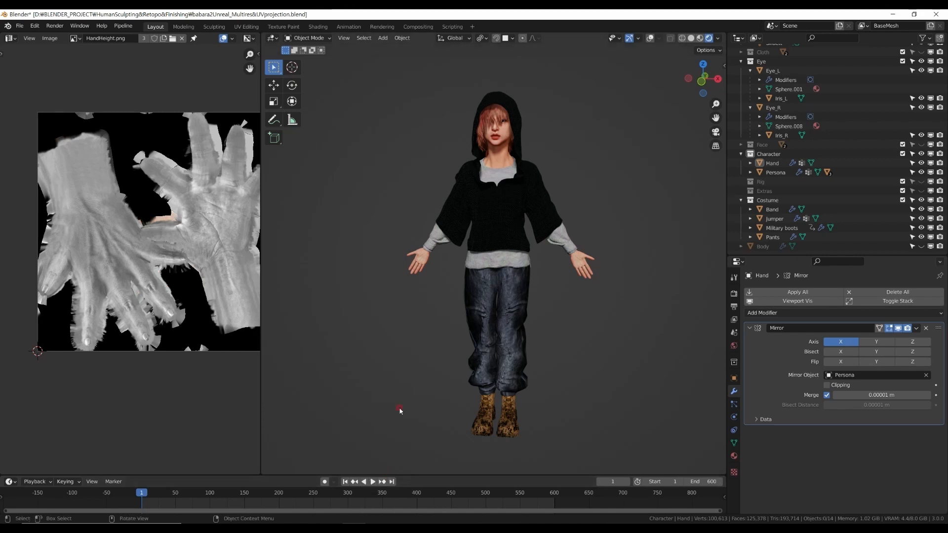
{"action": "left_click", "coordinate": [372, 482]}
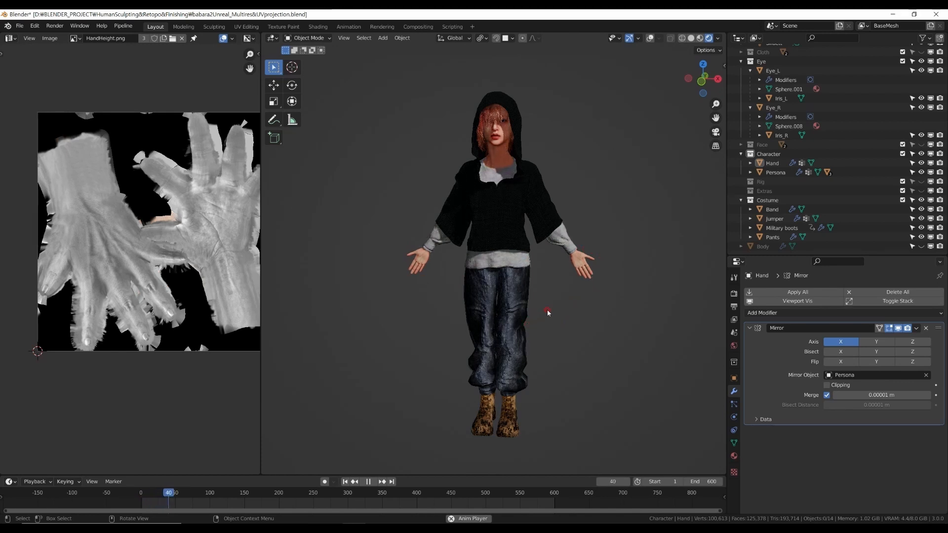
{"action": "left_click", "coordinate": [719, 40]}
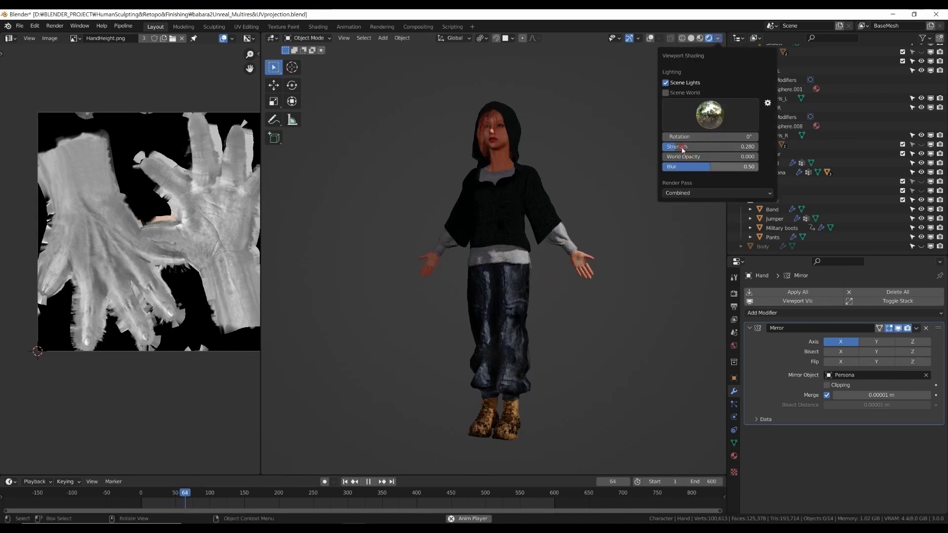
{"action": "left_click_drag", "start_coordinate": [704, 146], "coordinate": [740, 146]}
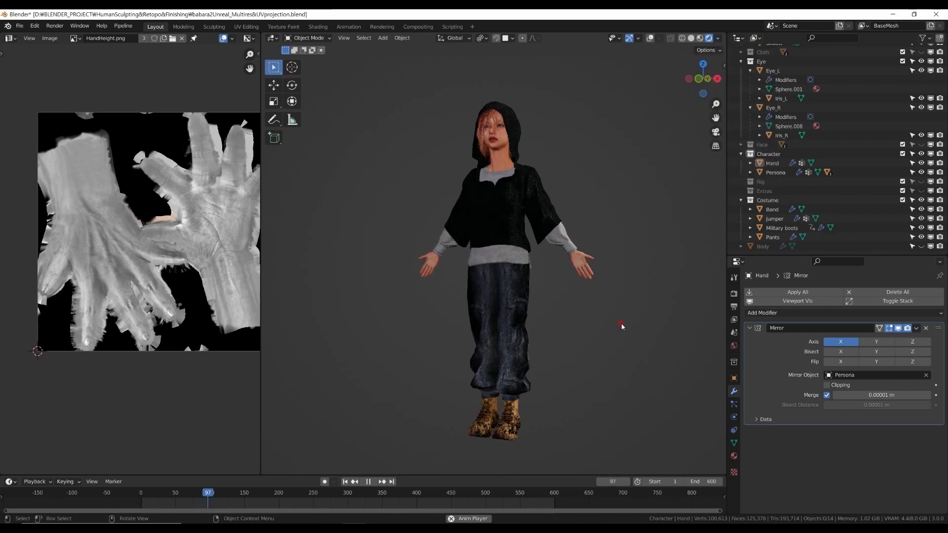